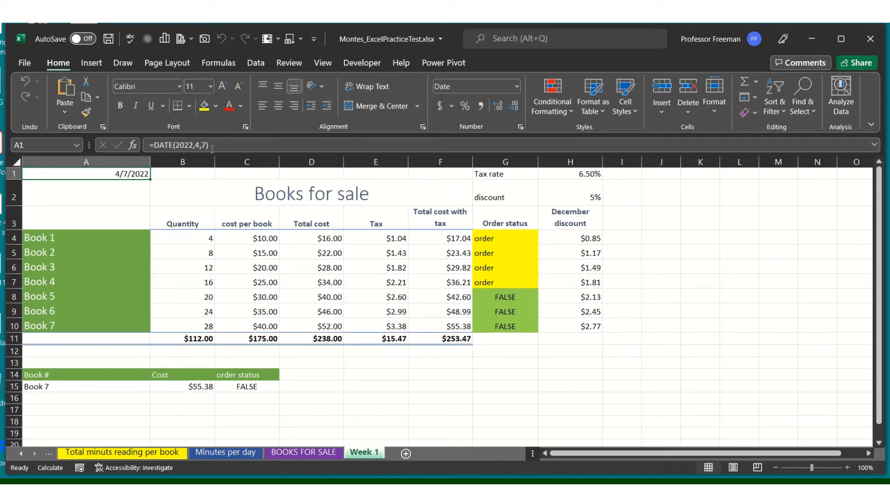
# Replace the date in A1 with the formula =TODAY()
pyautogui.write('=')
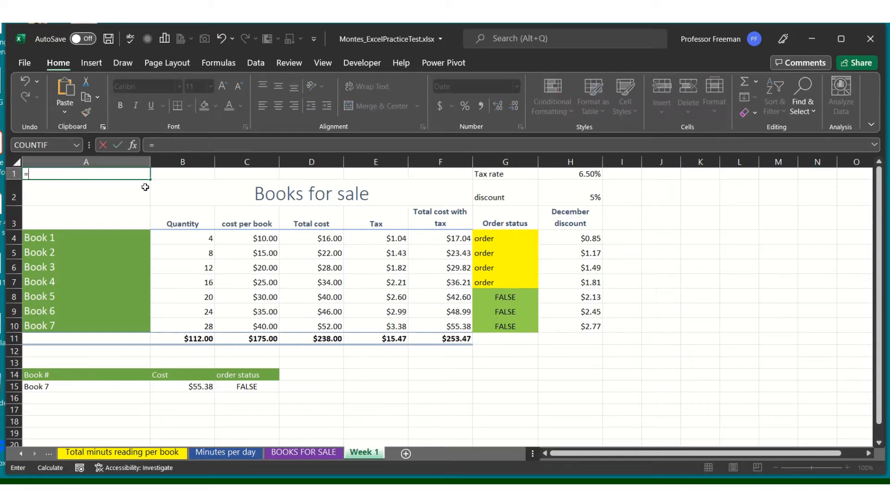
pyautogui.write('tod')
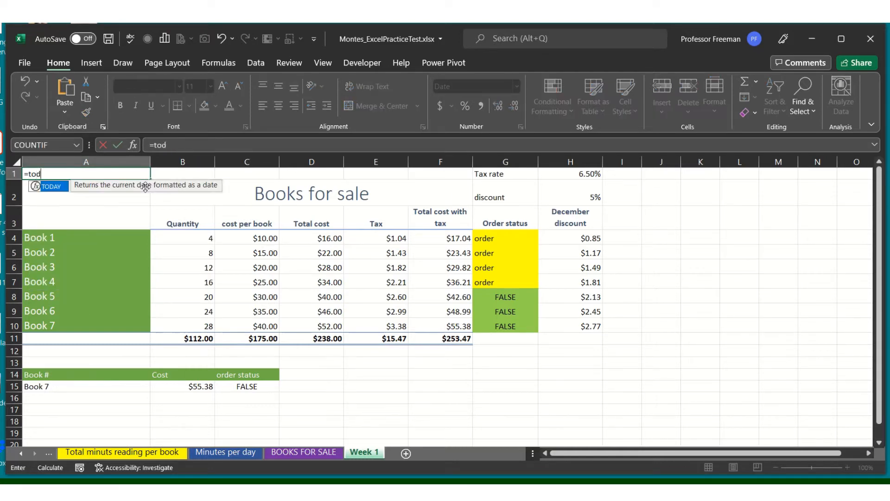
pyautogui.doubleClick(51, 187)
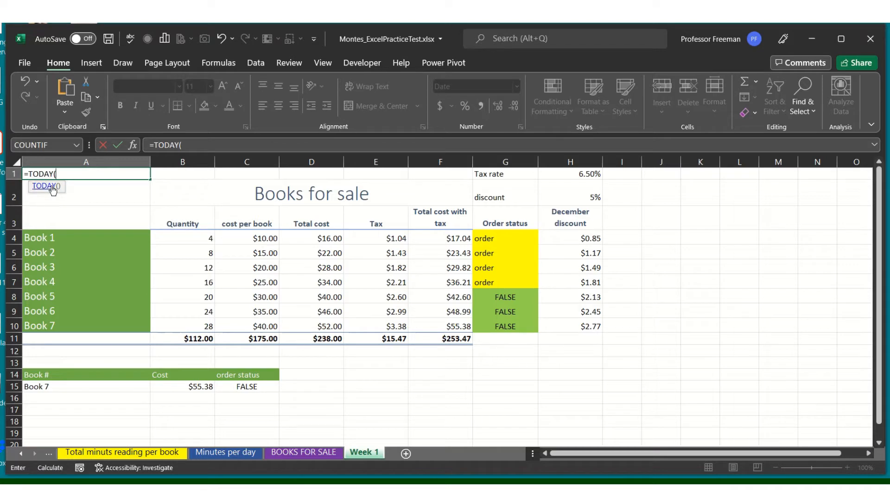
pyautogui.write(')')
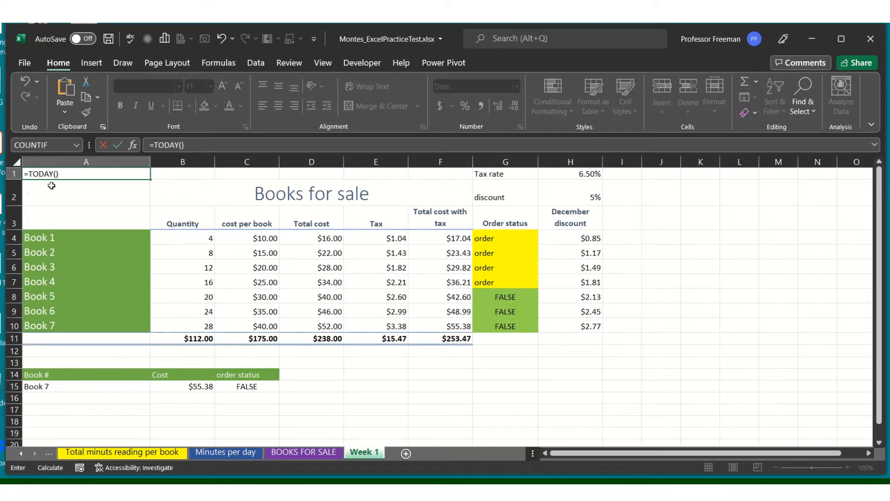
pyautogui.press('Return')
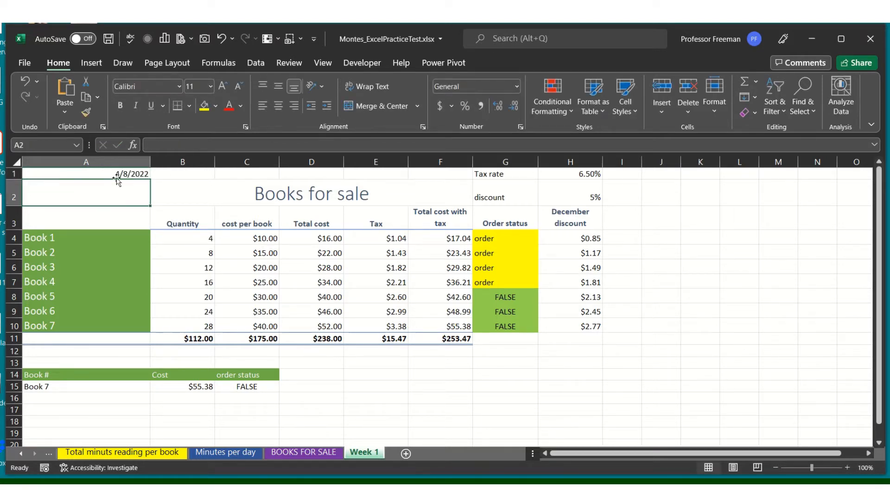
# Examine Book 1's quantity and cost per book, and the column headings from cost per book through December discount
pyautogui.click(181, 233)
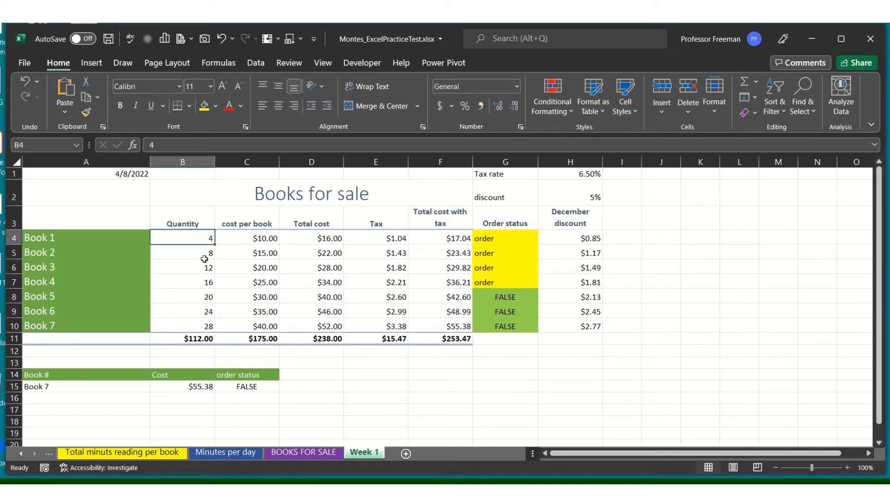
pyautogui.press('Right')
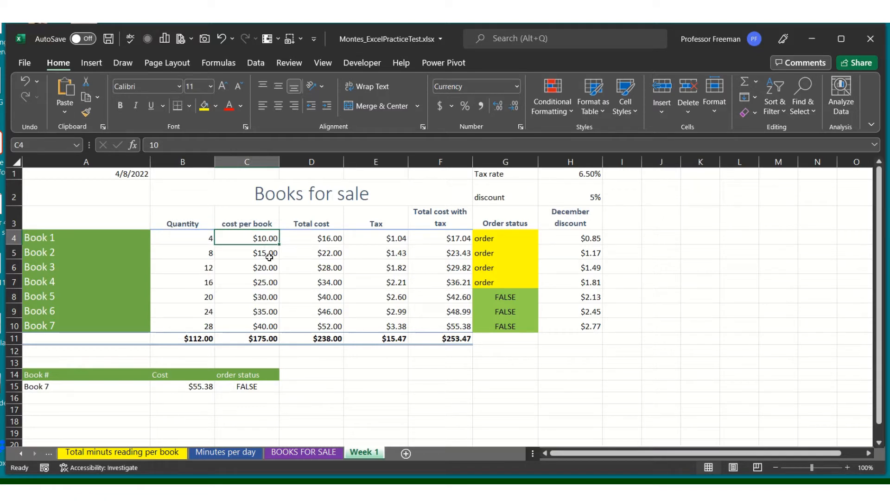
pyautogui.click(261, 223)
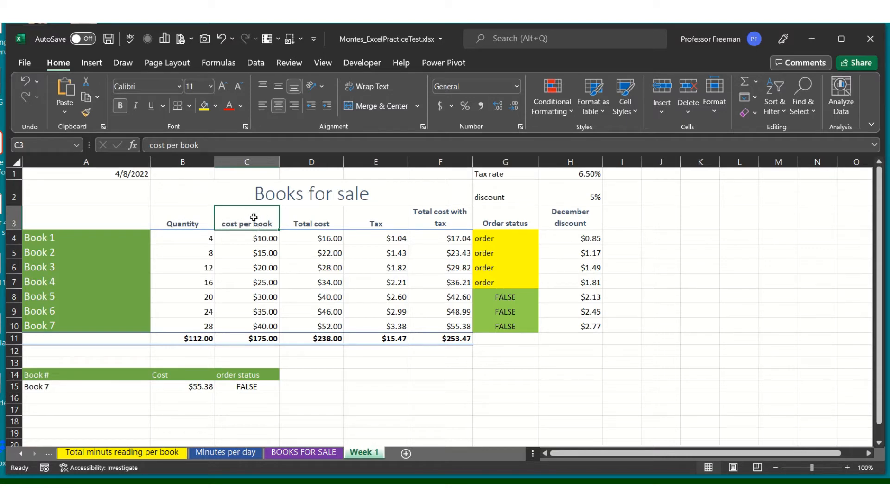
pyautogui.click(307, 214)
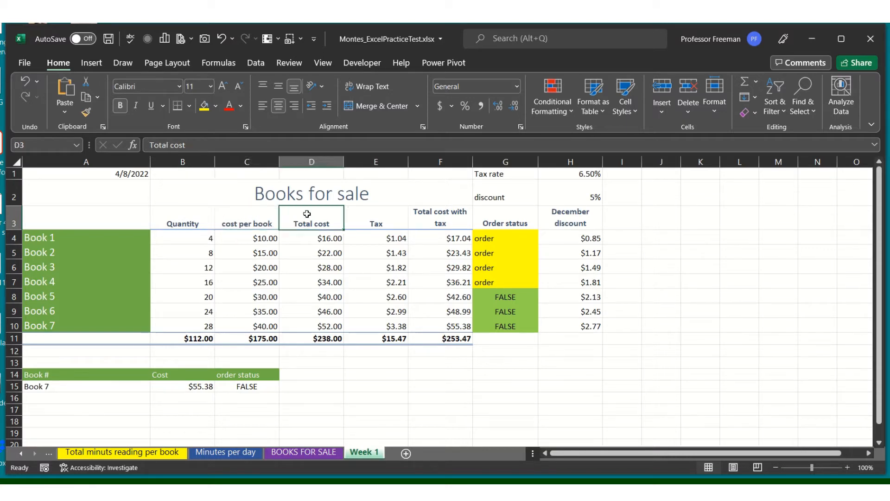
pyautogui.click(371, 219)
pyautogui.click(446, 217)
pyautogui.click(510, 212)
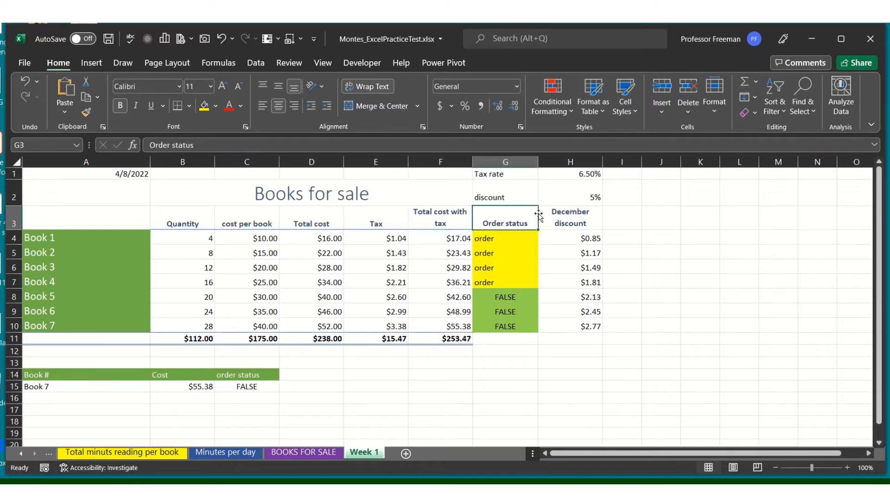
pyautogui.click(567, 213)
# Middle-align the Tax heading in E3 vertically
pyautogui.click(359, 217)
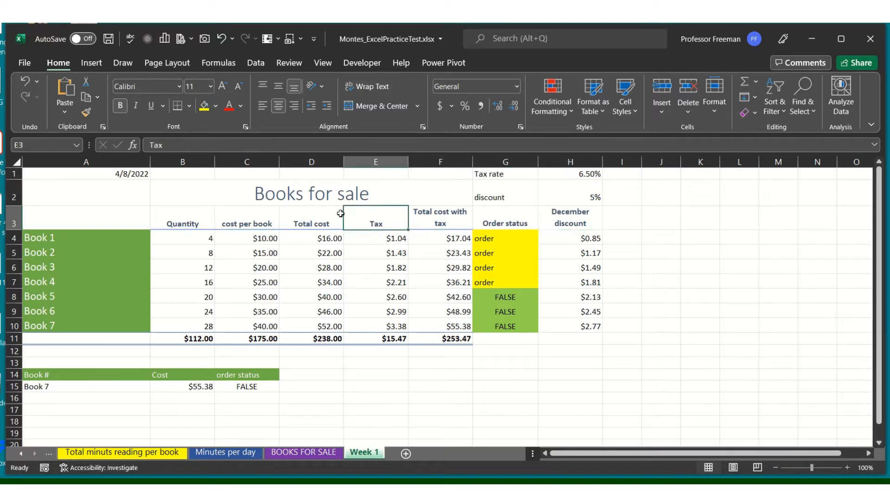
pyautogui.click(278, 87)
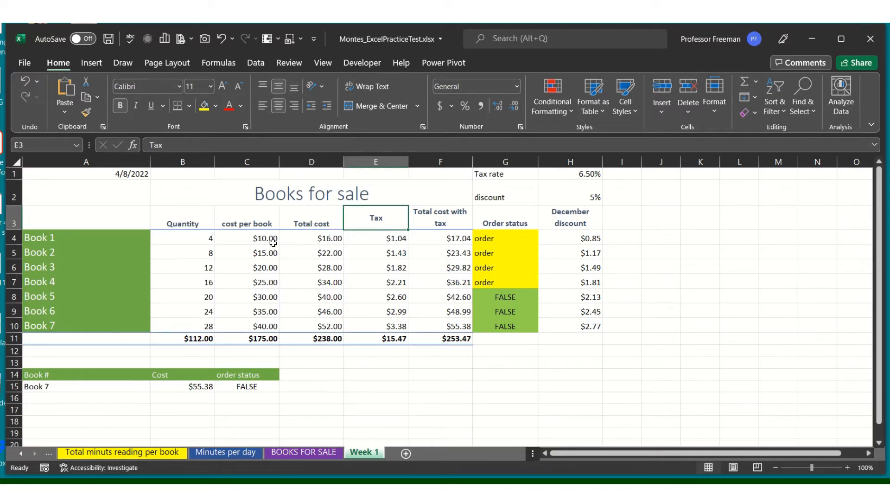
# Check whether the Total cost cells hold formulas, and compare them with Book 1's quantity and cost per book
pyautogui.click(296, 250)
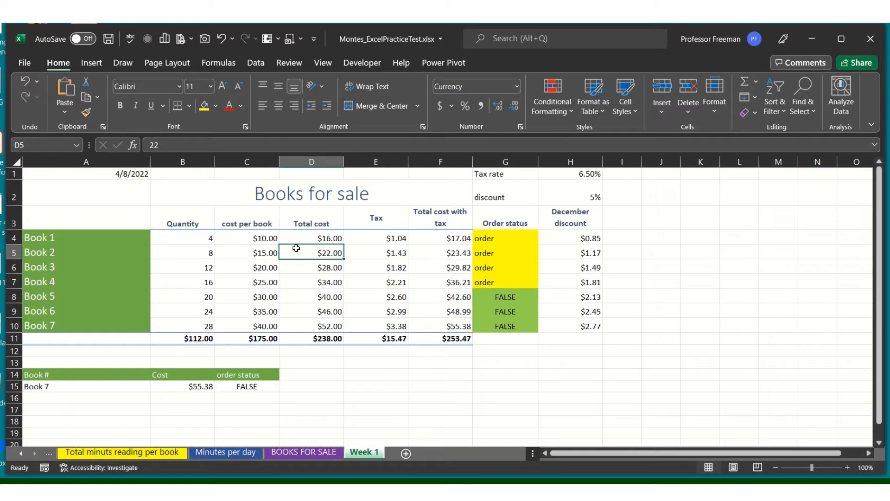
pyautogui.click(321, 237)
pyautogui.click(324, 273)
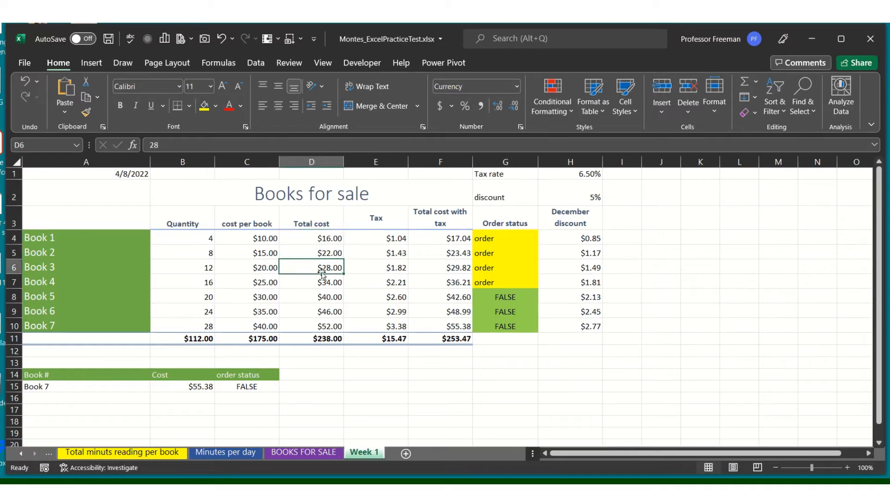
pyautogui.click(315, 292)
pyautogui.click(327, 241)
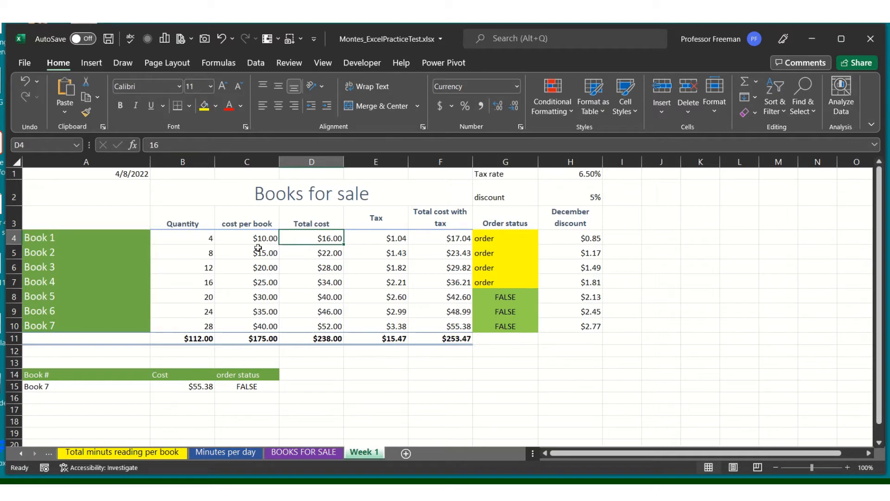
pyautogui.click(244, 243)
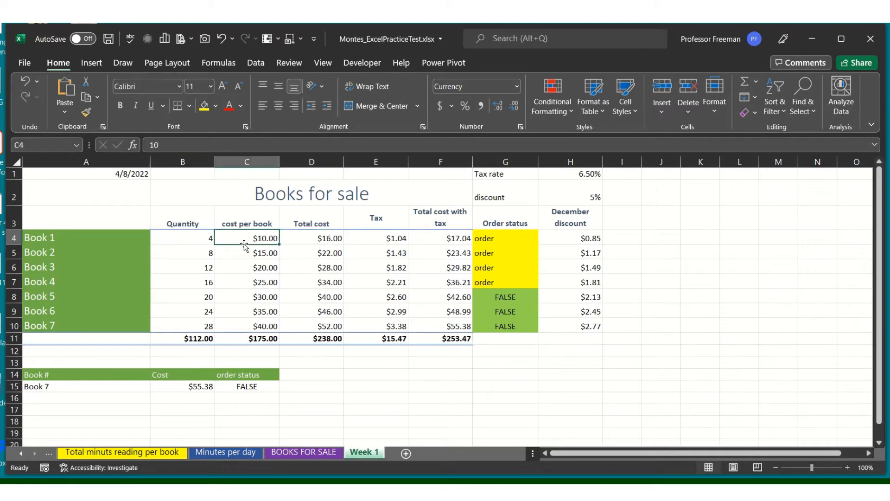
pyautogui.click(184, 236)
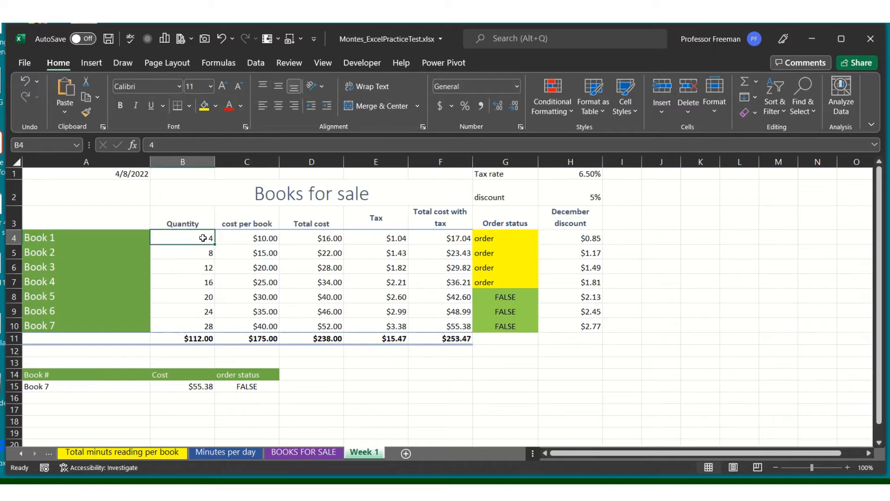
pyautogui.click(241, 235)
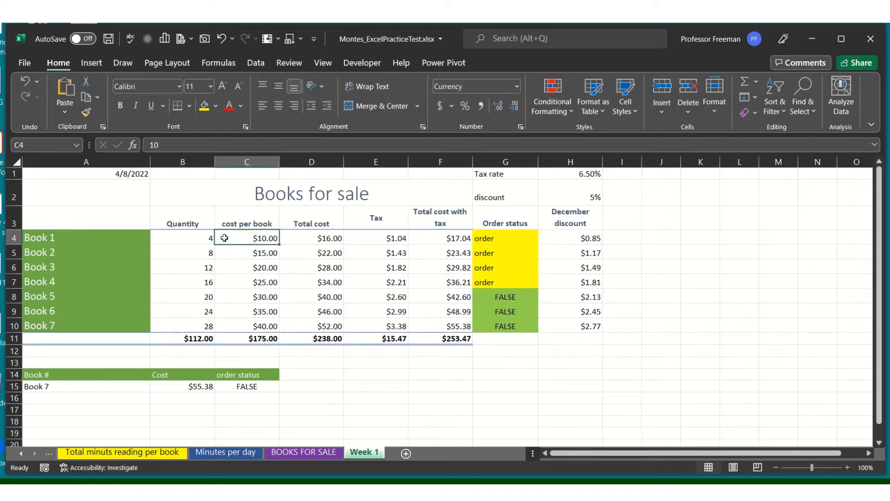
pyautogui.moveTo(310, 240); pyautogui.dragTo(324, 254)
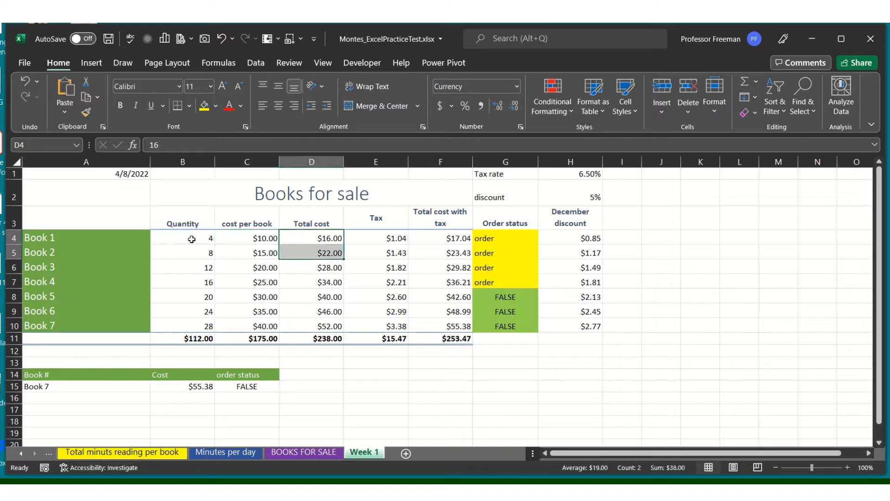
# Enter =B4*C4 as Book 1's total cost in D4 and fill the formula down to D10
pyautogui.click(295, 237)
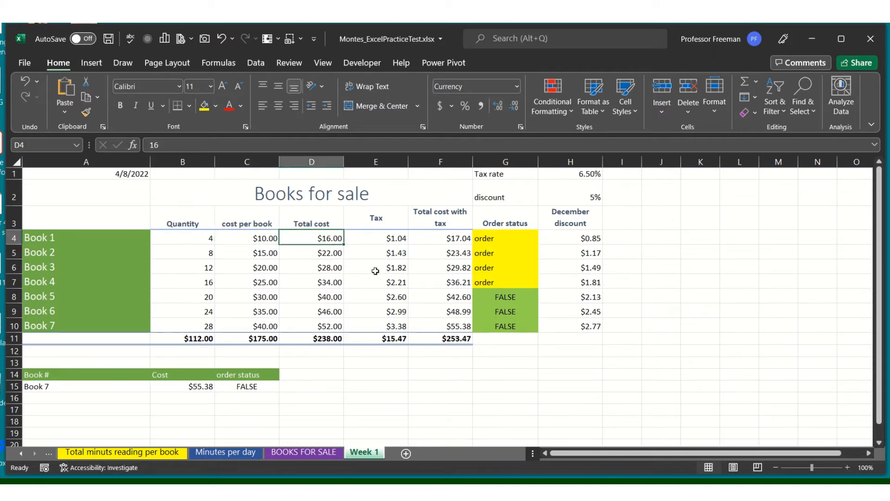
pyautogui.write('=')
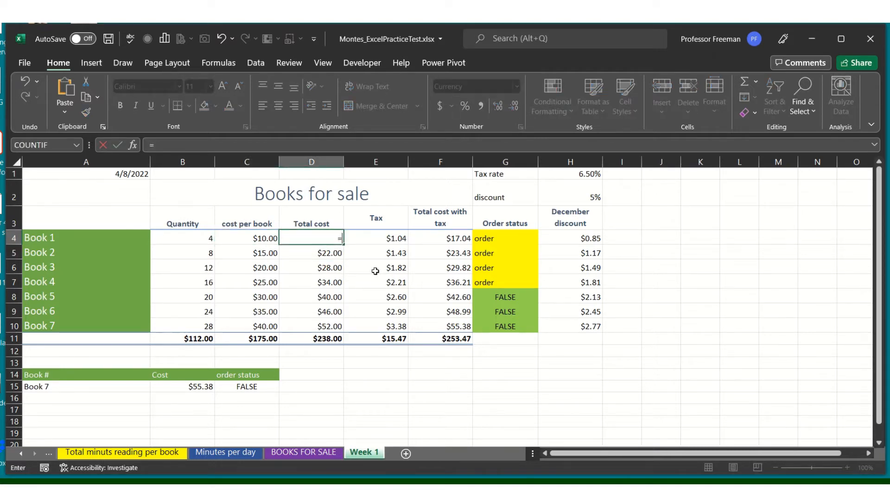
pyautogui.click(181, 233)
pyautogui.write('*')
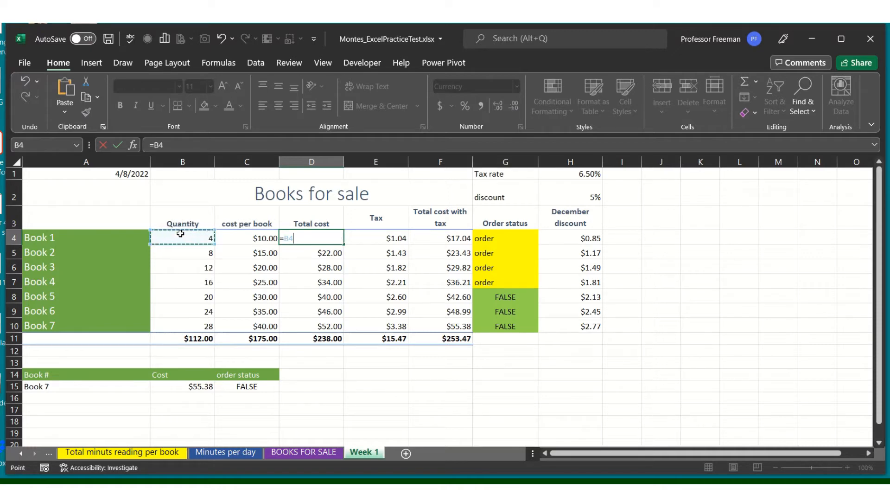
pyautogui.click(248, 236)
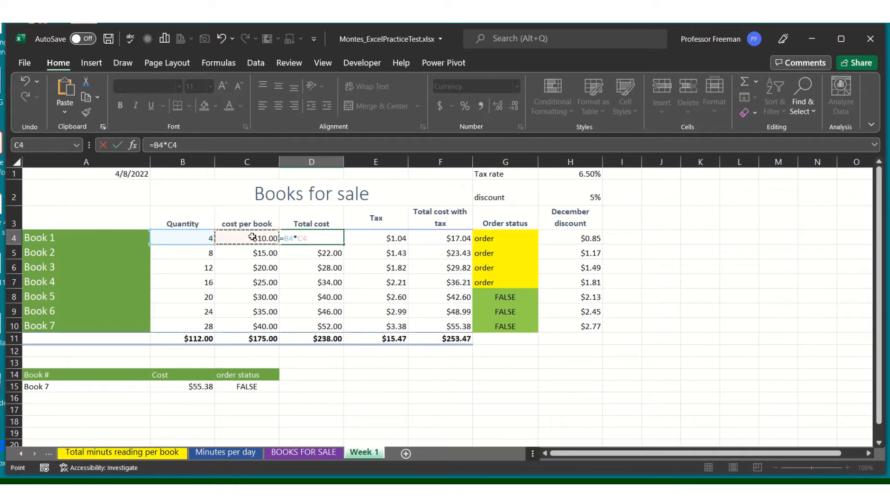
pyautogui.press('Return')
pyautogui.click(323, 234)
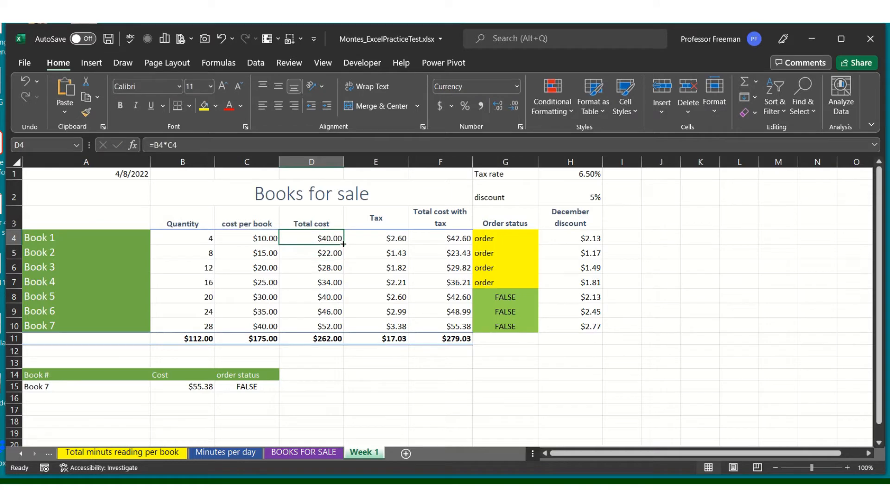
pyautogui.moveTo(345, 244); pyautogui.dragTo(351, 329)
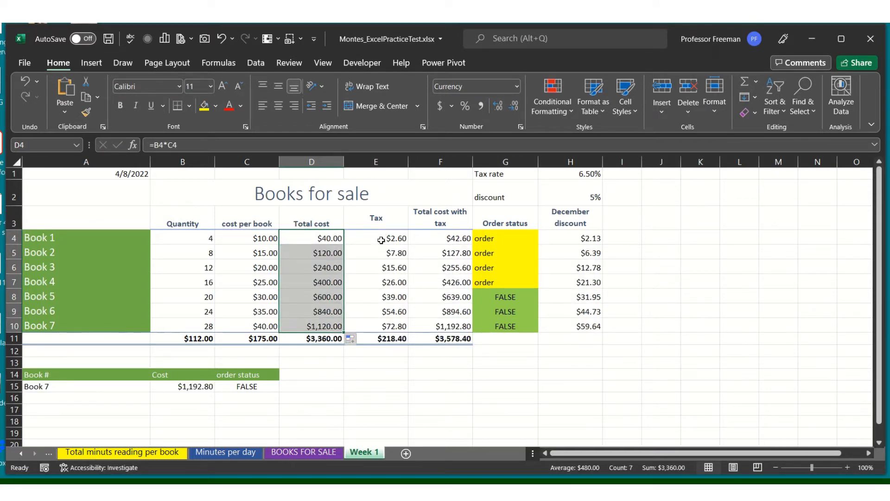
# Inspect the Tax formulas from E4 to E10 to see how they reference the tax rate
pyautogui.click(381, 241)
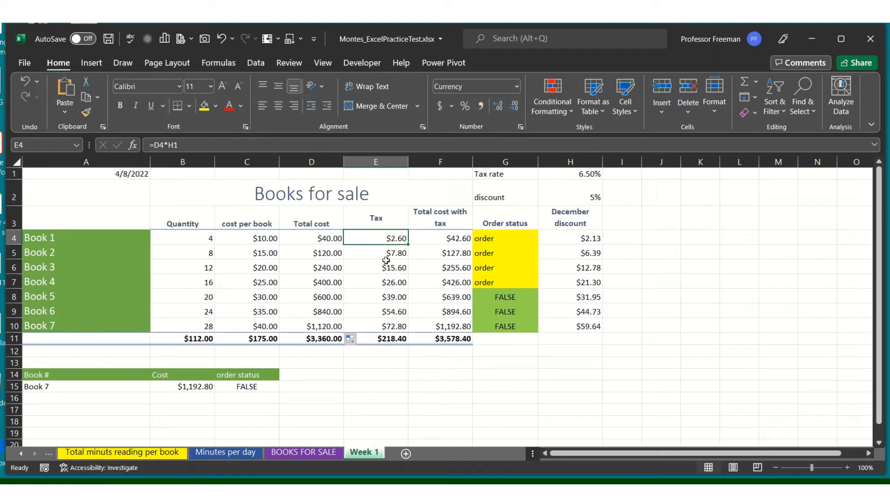
pyautogui.press('Down')
pyautogui.press('Down')
pyautogui.press('Down')
pyautogui.press('Down')
pyautogui.press('Down')
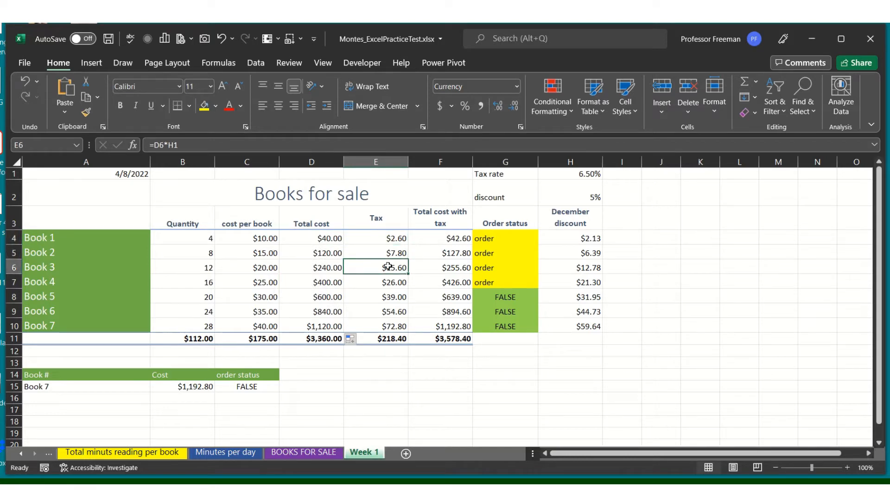
pyautogui.press('Down')
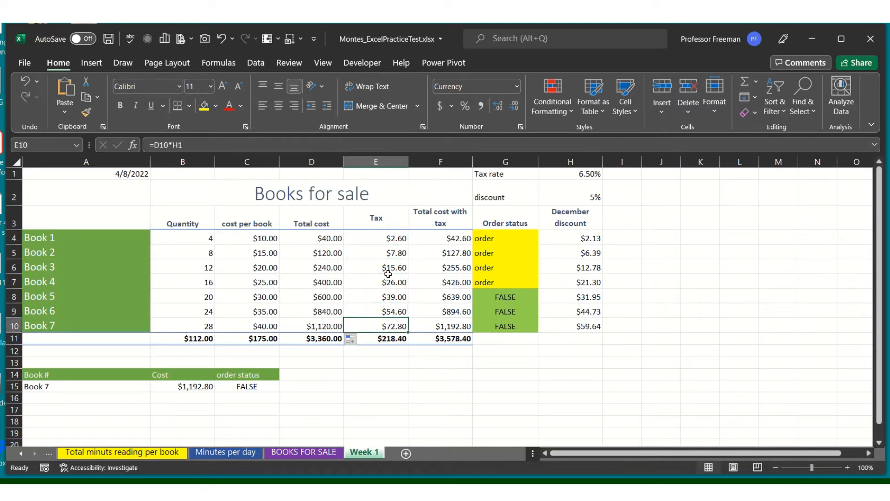
# Make the tax rate reference absolute in E4 as =D4*$H$1 and fill the formula down to E10
pyautogui.click(391, 243)
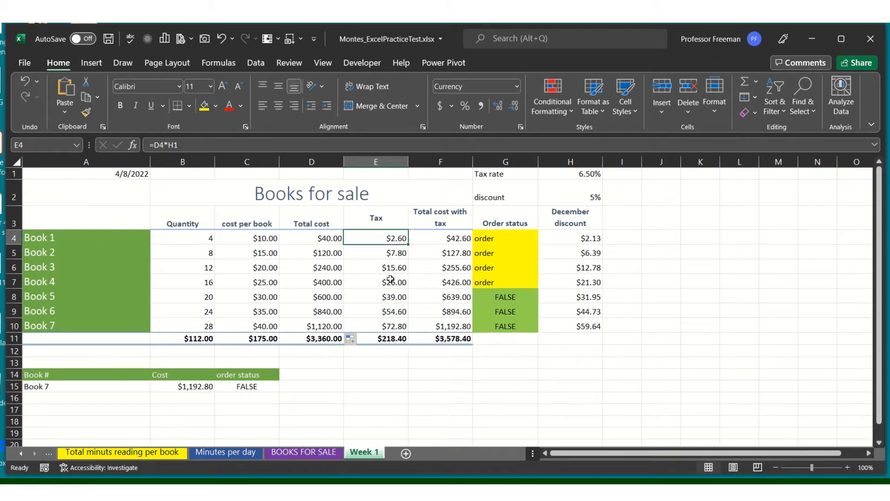
pyautogui.doubleClick(392, 238)
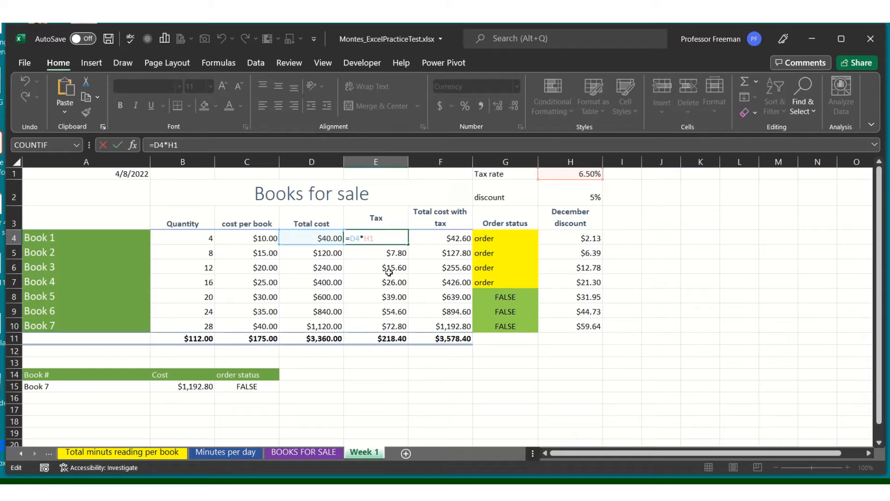
pyautogui.press('F4')
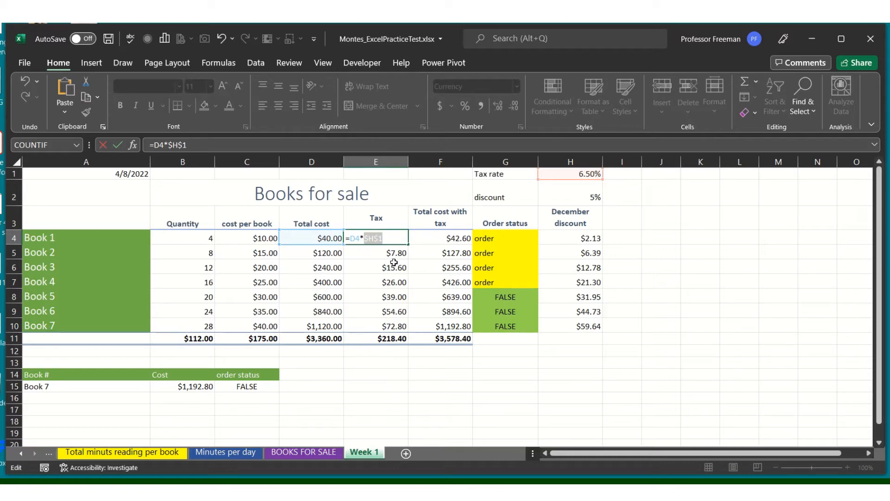
pyautogui.press('Return')
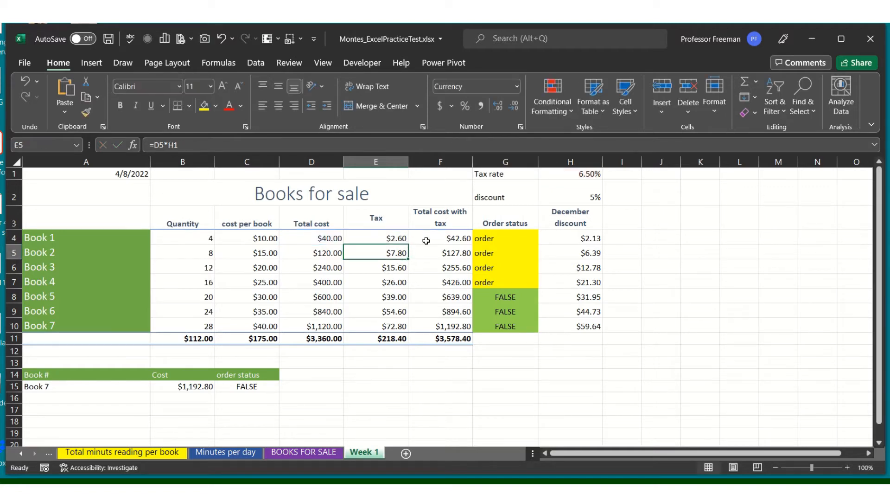
pyautogui.click(390, 236)
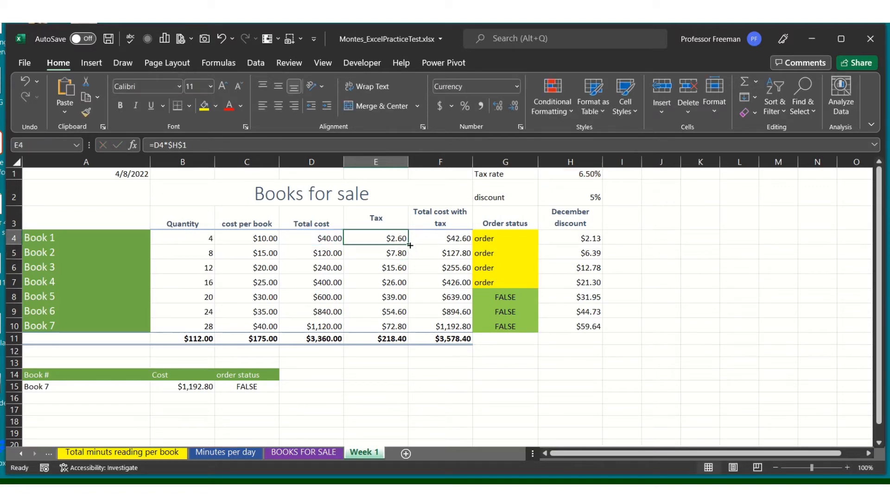
pyautogui.doubleClick(410, 245)
# Check the cell references in Book 6's Tax formula in E9 without changing it
pyautogui.click(374, 312)
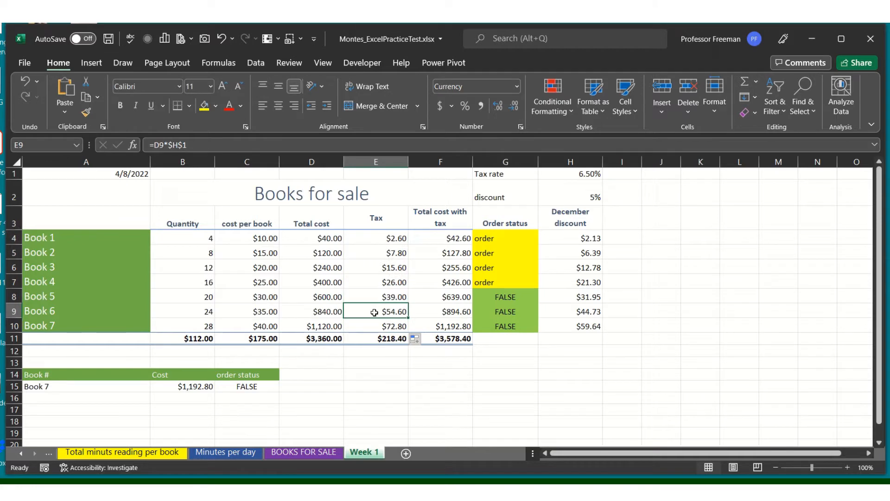
pyautogui.doubleClick(374, 312)
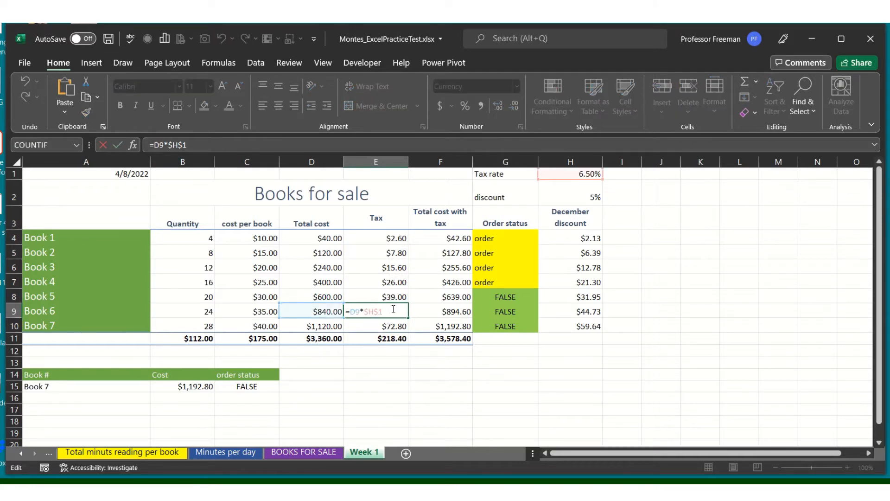
pyautogui.press('Escape')
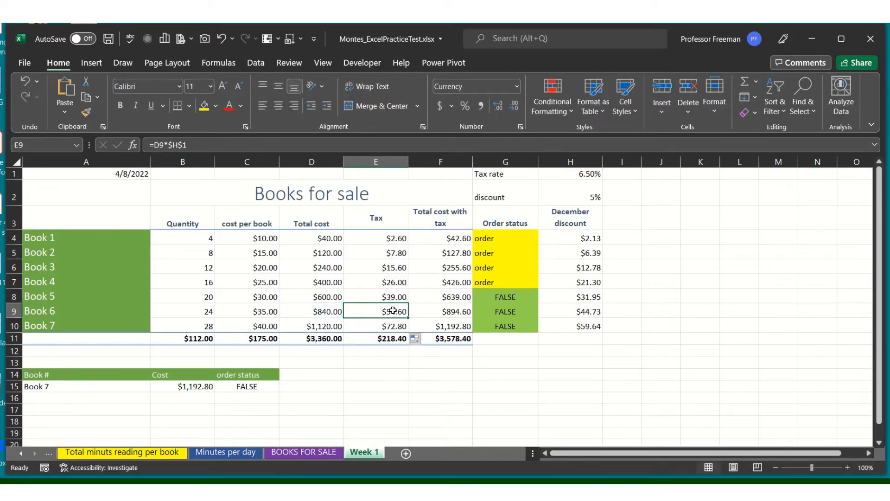
# Inspect the Total cost with tax formulas from F4 down and the column totals in row 11 from F11 to C11
pyautogui.click(465, 240)
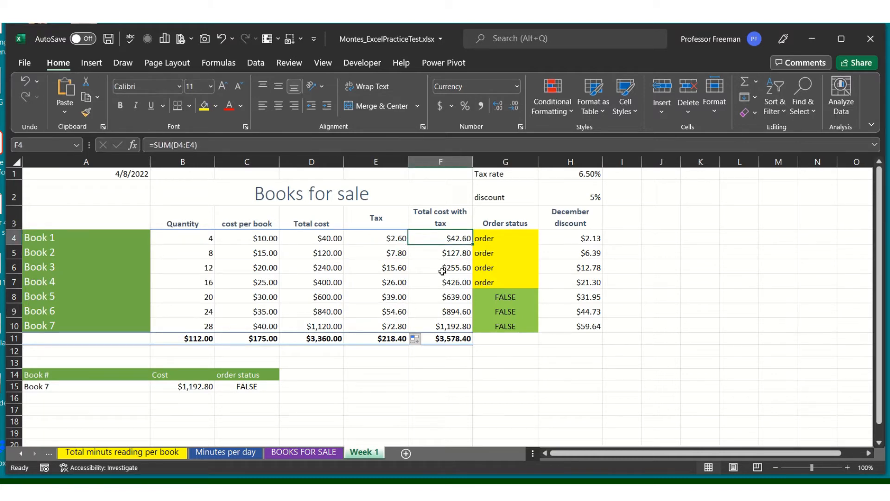
pyautogui.press('Down')
pyautogui.press('Down')
pyautogui.press('Down')
pyautogui.press('Down')
pyautogui.press('Down')
pyautogui.press('Down')
pyautogui.press('Down')
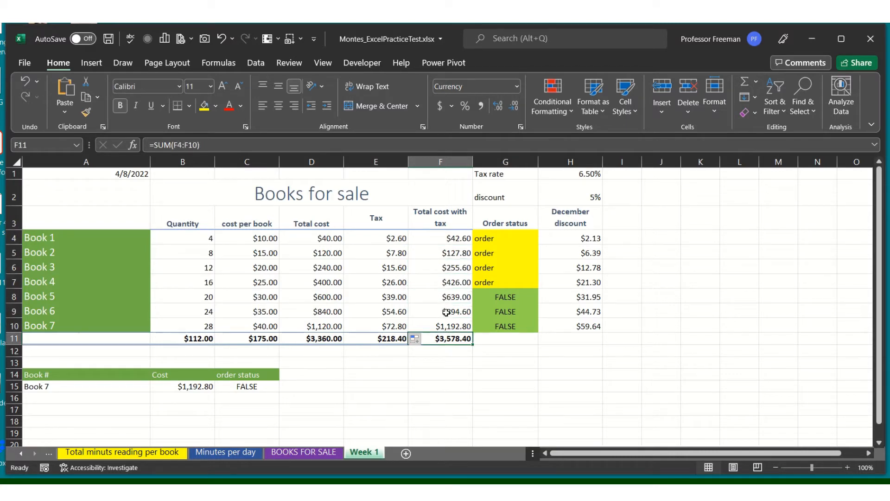
pyautogui.press('Left')
pyautogui.press('Left')
pyautogui.press('Left')
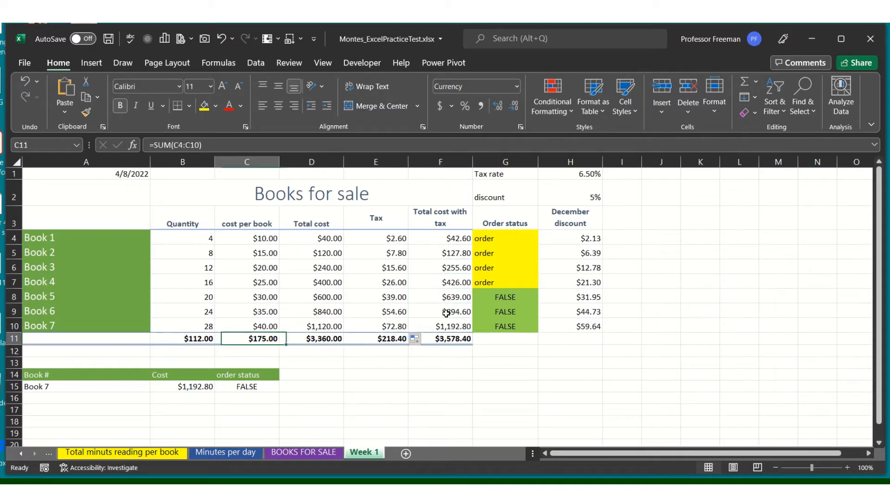
# Add "no" as the value if false to Book 1's Order status formula in G4, making it =IF(B4<20,"order","no")
pyautogui.click(507, 235)
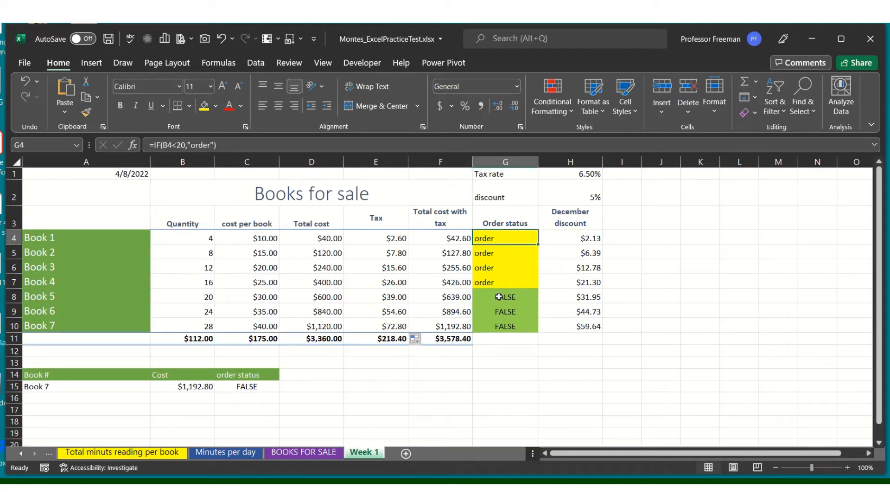
pyautogui.click(527, 299)
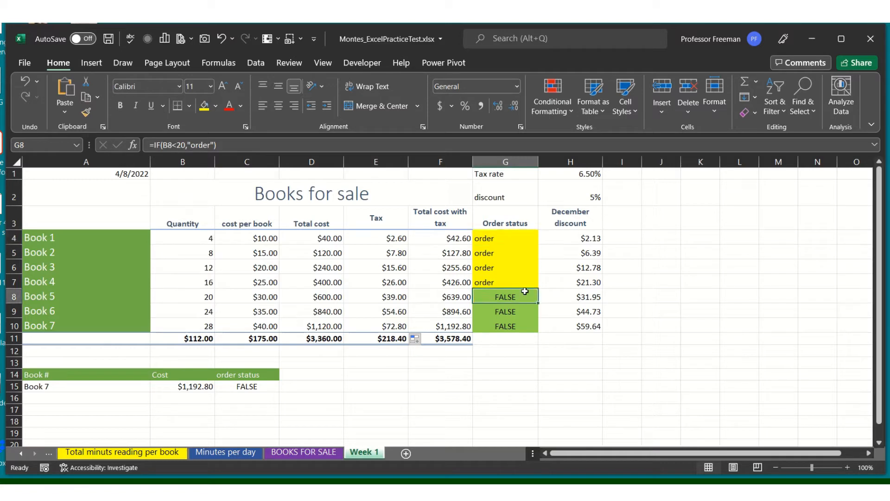
pyautogui.click(520, 236)
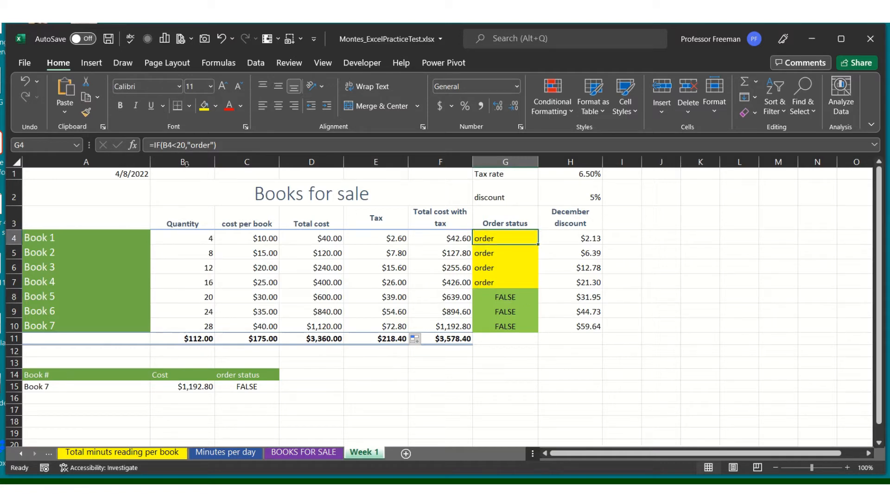
pyautogui.click(215, 145)
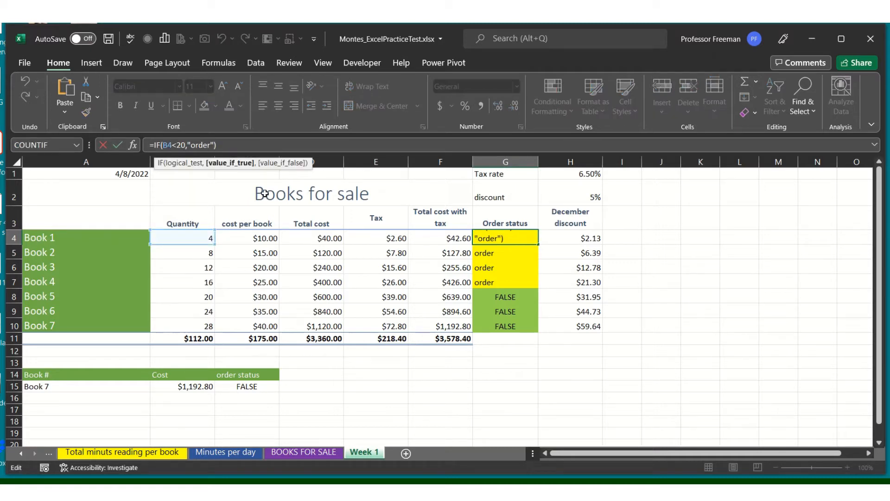
pyautogui.write(',')
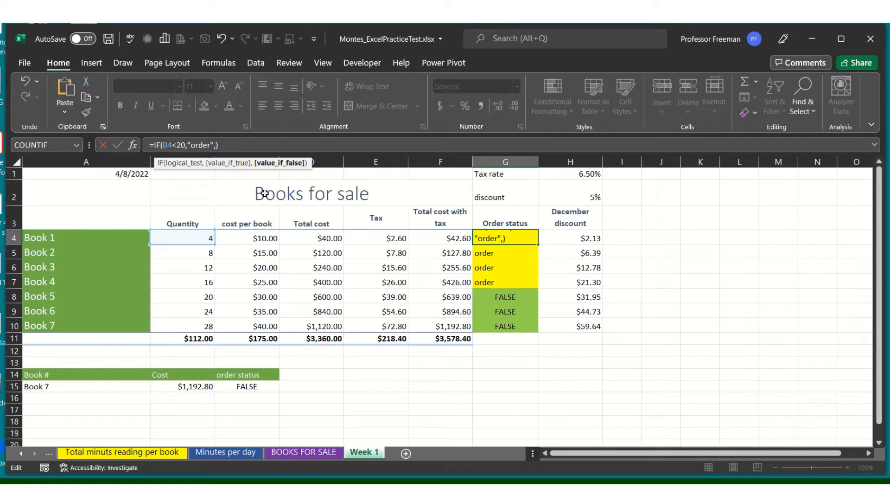
pyautogui.write('"no"')
pyautogui.press('Return')
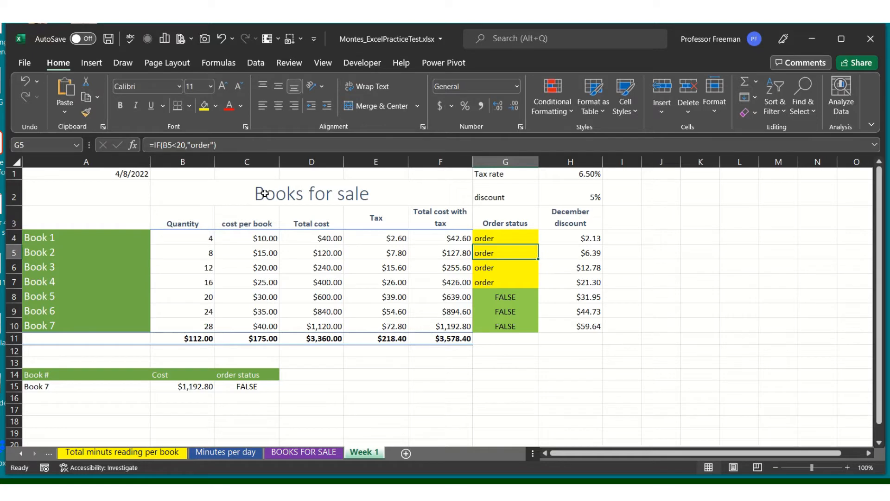
# Fill the Order status formula from G4 down to G10 and check the cells for Books 5 to 7
pyautogui.click(489, 236)
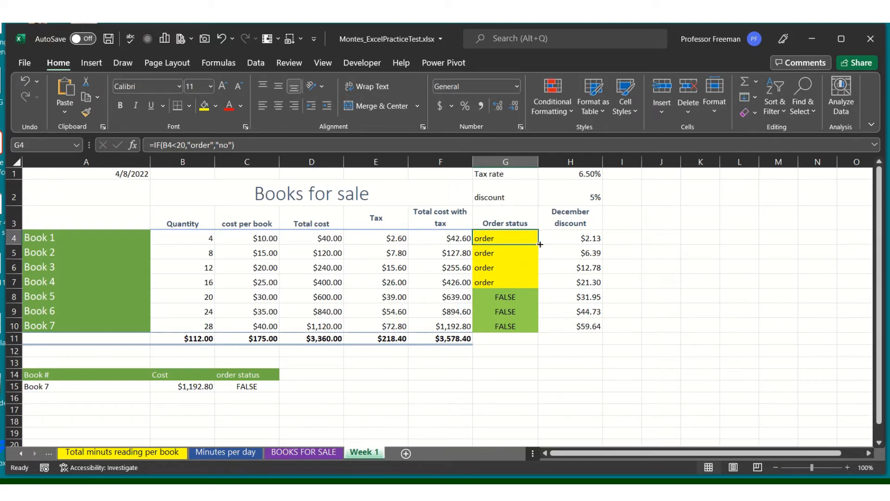
pyautogui.doubleClick(541, 244)
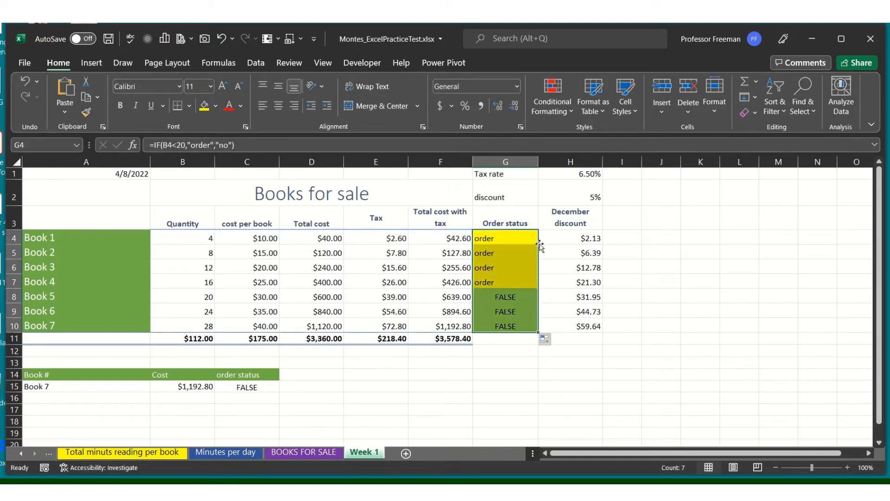
pyautogui.click(499, 295)
pyautogui.click(501, 311)
pyautogui.click(499, 326)
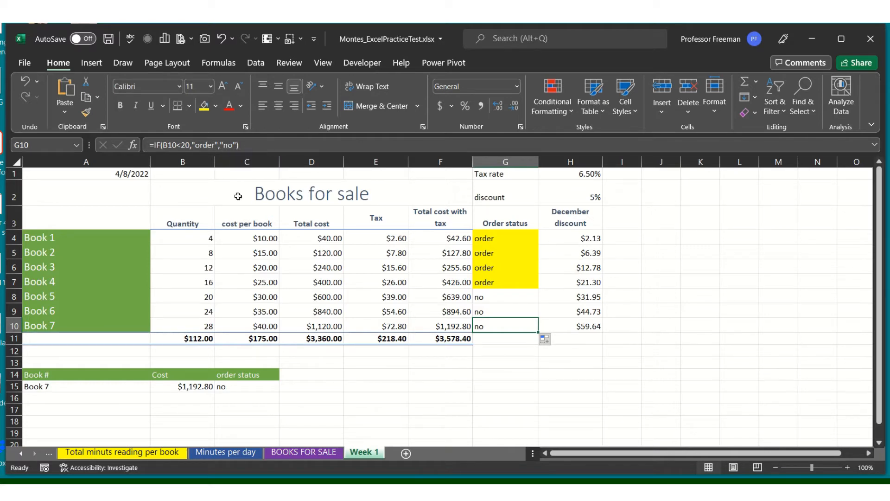
# Review the conditional formatting rules applied to the Order status cells, then close the rules manager
pyautogui.click(521, 264)
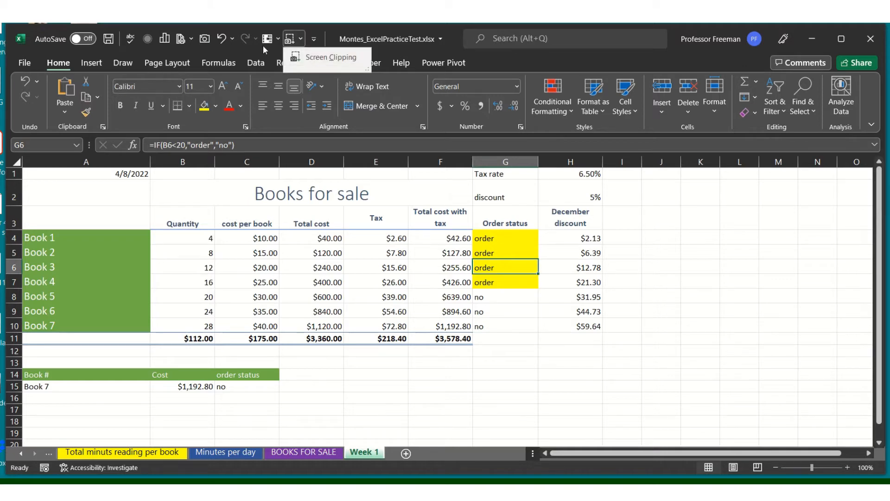
pyautogui.click(278, 41)
pyautogui.click(308, 239)
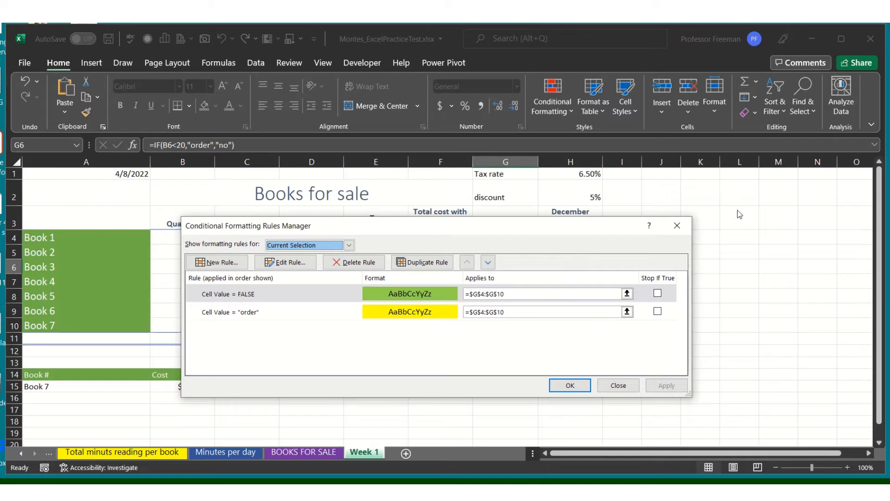
pyautogui.click(677, 225)
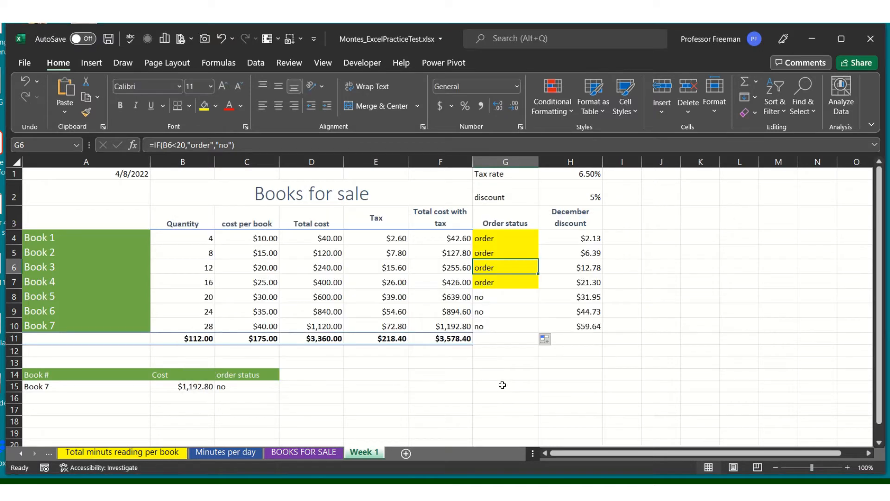
# Inspect Book 1's December discount formula in H4, the discount rate in H2 and the total cost with tax in F4
pyautogui.click(585, 238)
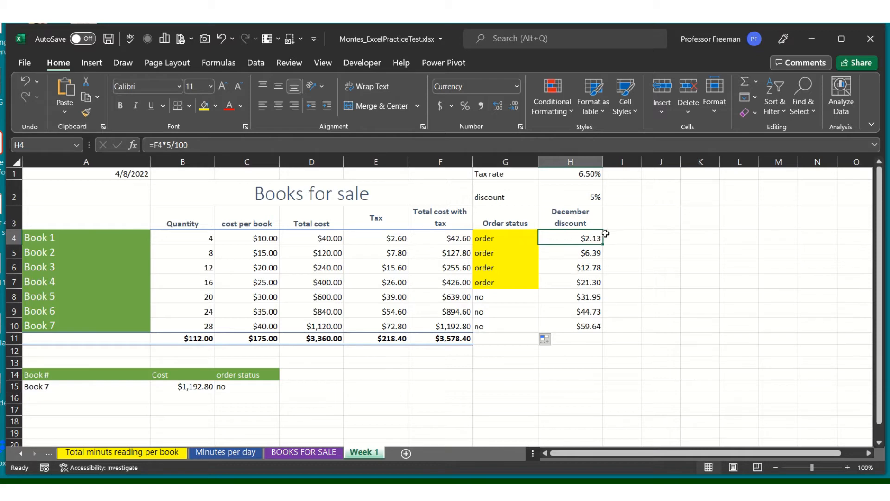
pyautogui.click(592, 197)
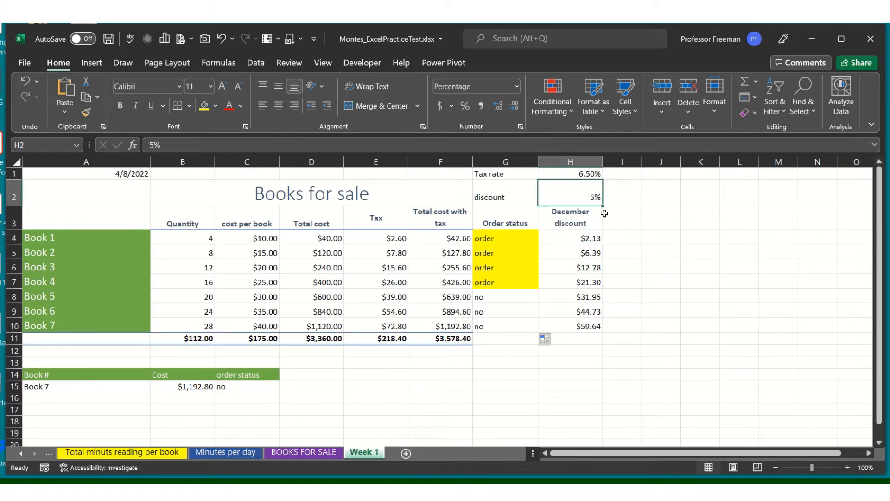
pyautogui.click(458, 237)
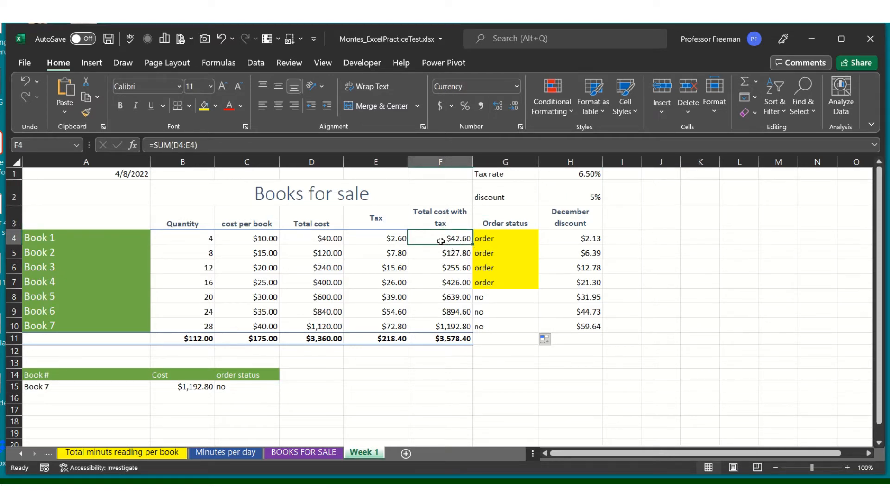
# Widen column I and enter =F4*H2 in I4 to calculate Book 1's discount from the discount rate cell
pyautogui.moveTo(646, 165); pyautogui.dragTo(683, 165)
pyautogui.doubleClick(654, 239)
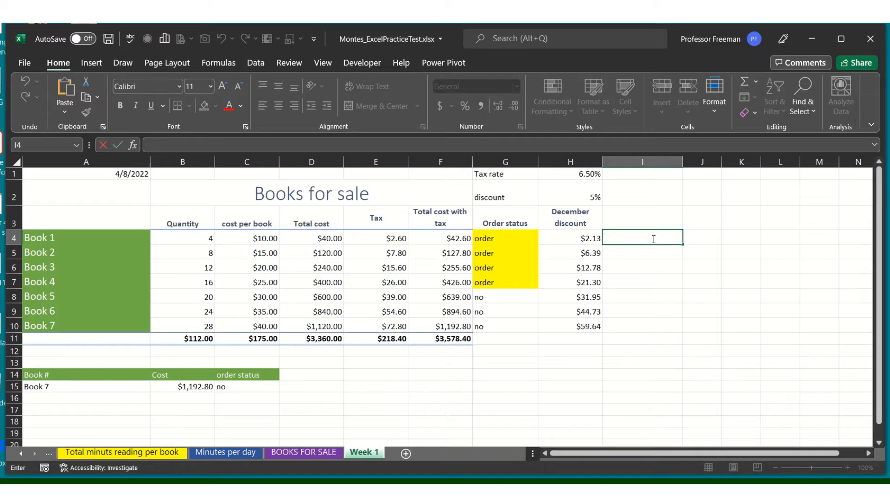
pyautogui.write('=')
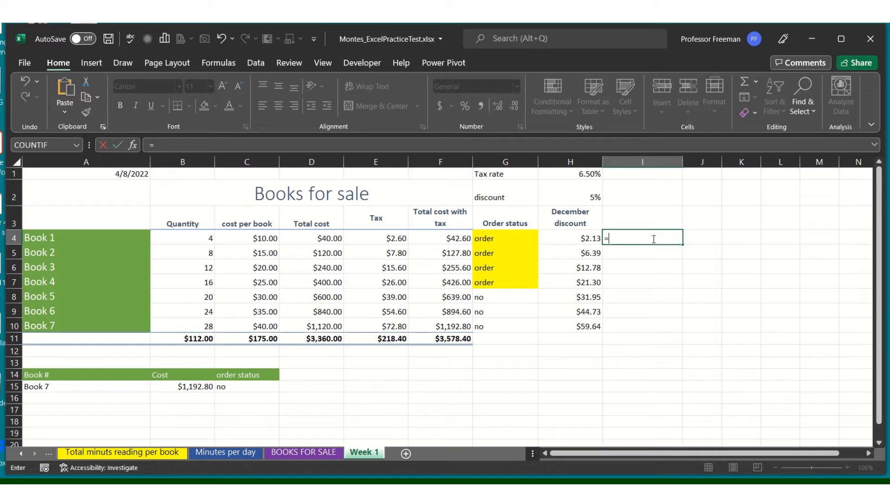
pyautogui.click(456, 237)
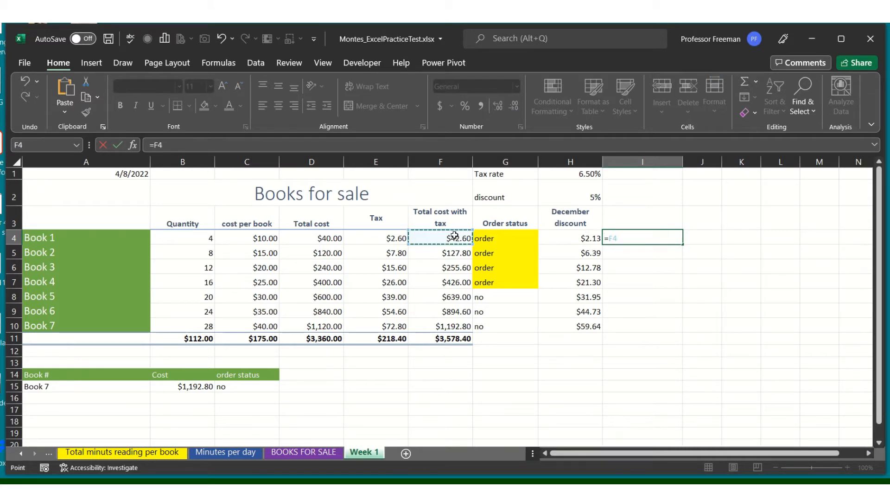
pyautogui.write('*')
pyautogui.click(580, 212)
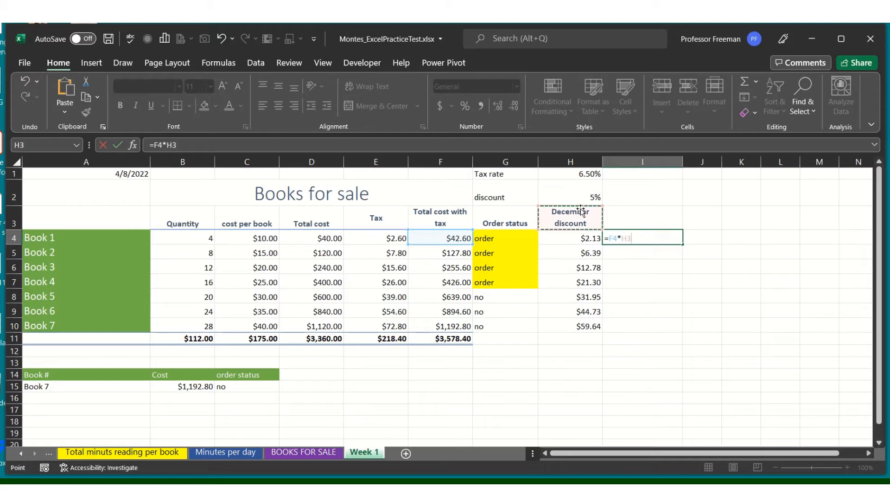
pyautogui.click(570, 193)
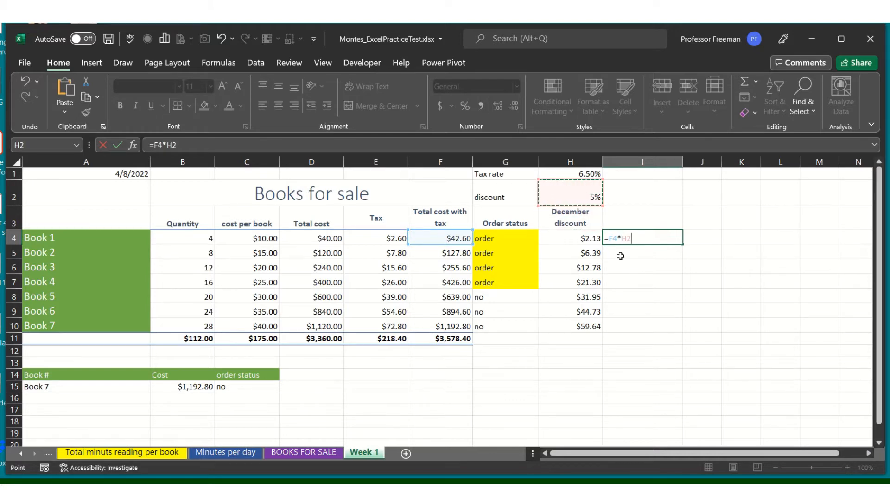
pyautogui.press('Return')
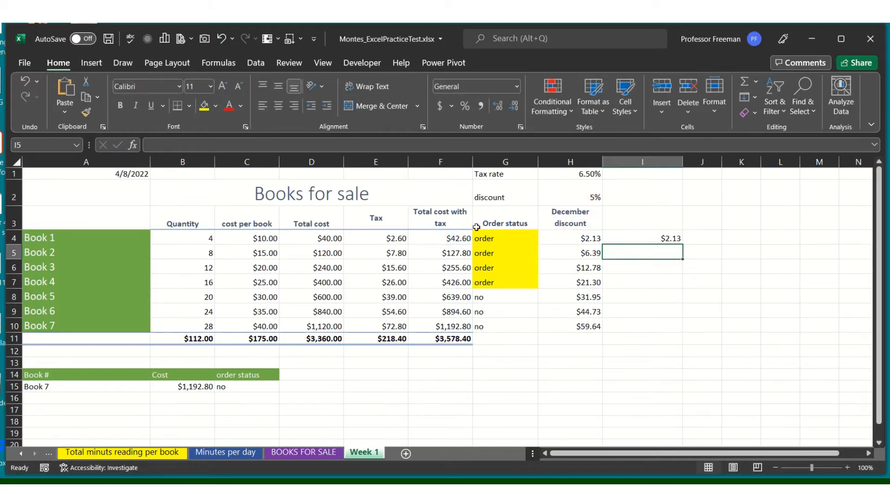
# Compare the December discount formula in H4 with the one in I4 and with Book 1's total cost with tax
pyautogui.click(567, 237)
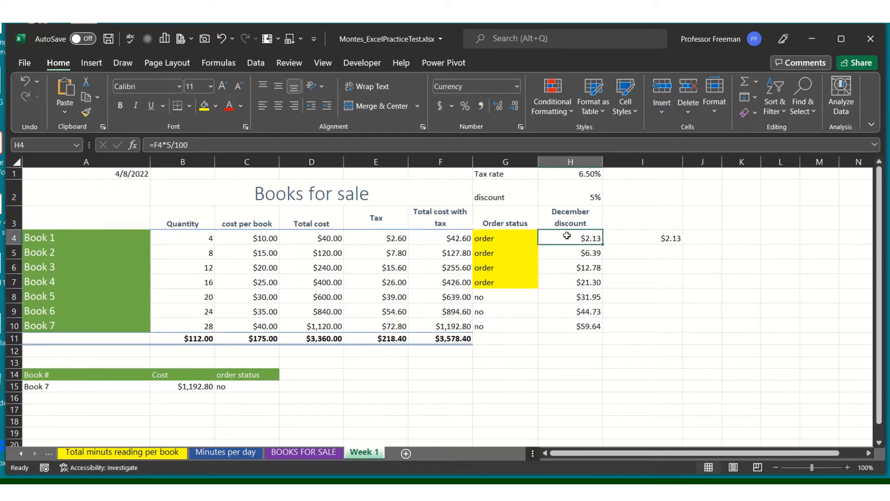
pyautogui.click(643, 237)
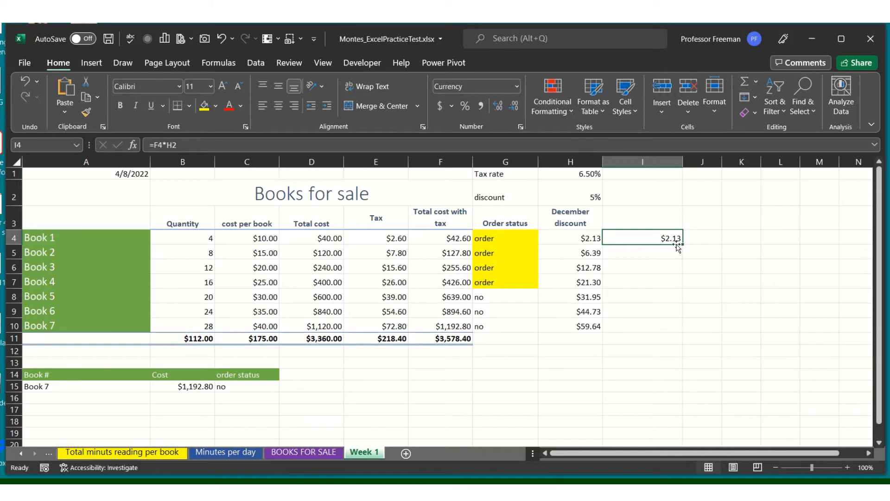
pyautogui.click(446, 238)
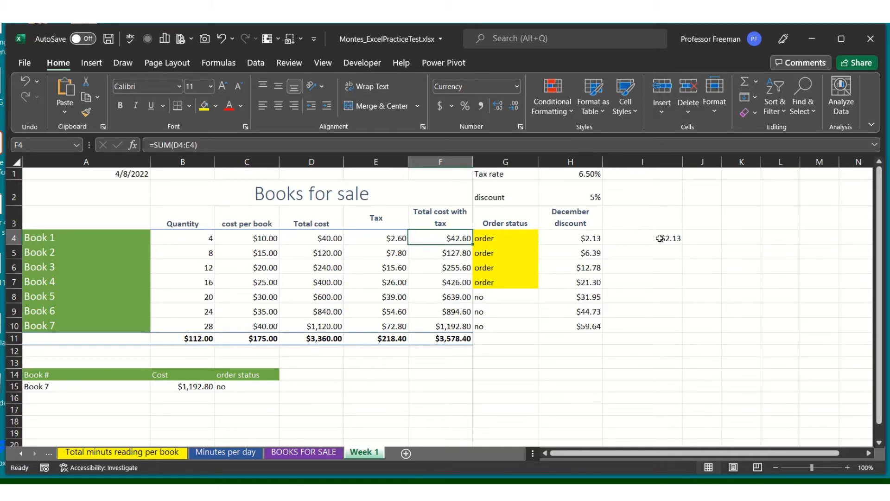
pyautogui.click(678, 238)
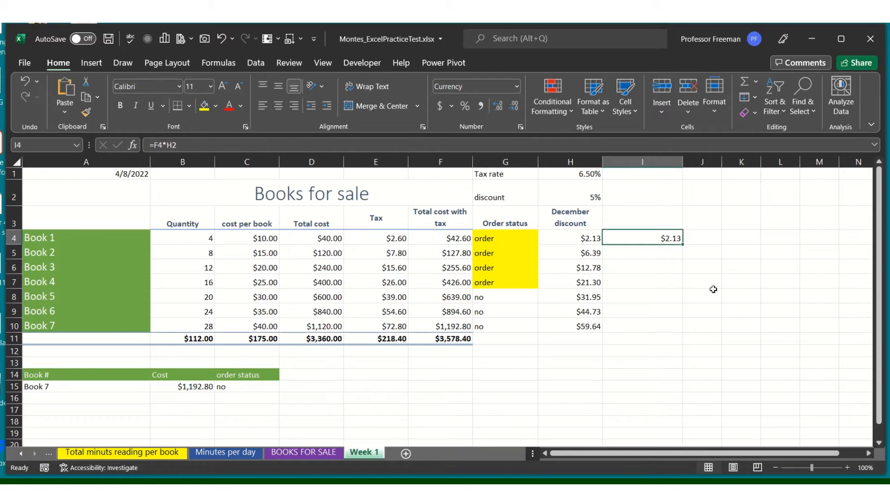
# Change Book 1's formula in I4 to =F4-(F4*$H$2), subtracting the discount from the total cost with tax
pyautogui.doubleClick(654, 236)
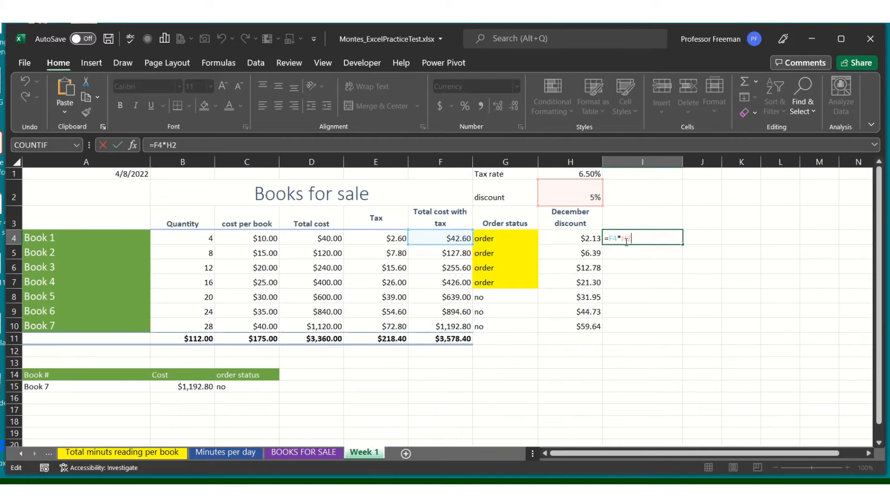
pyautogui.press('F4')
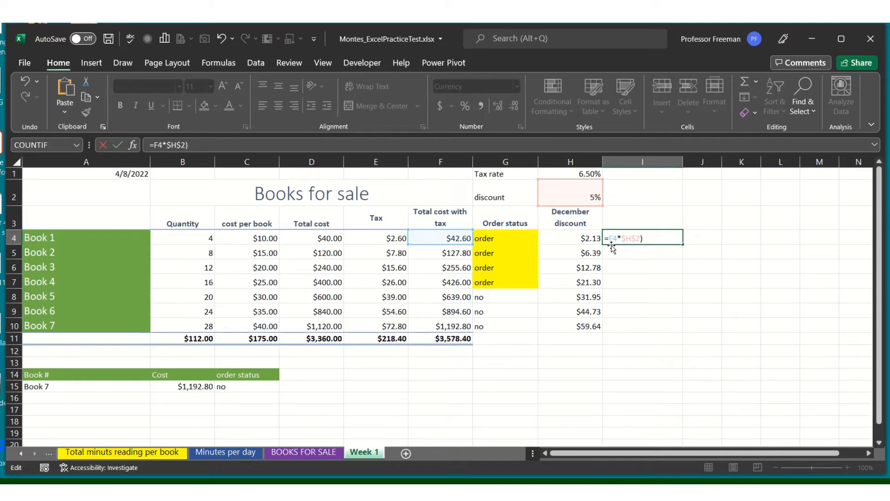
pyautogui.moveTo(609, 240); pyautogui.dragTo(606, 238)
pyautogui.click(609, 239)
pyautogui.write('(')
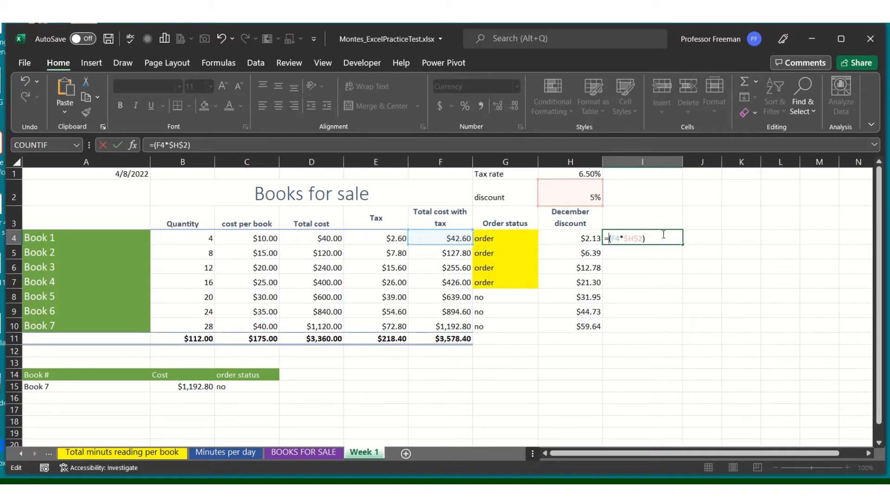
pyautogui.click(443, 238)
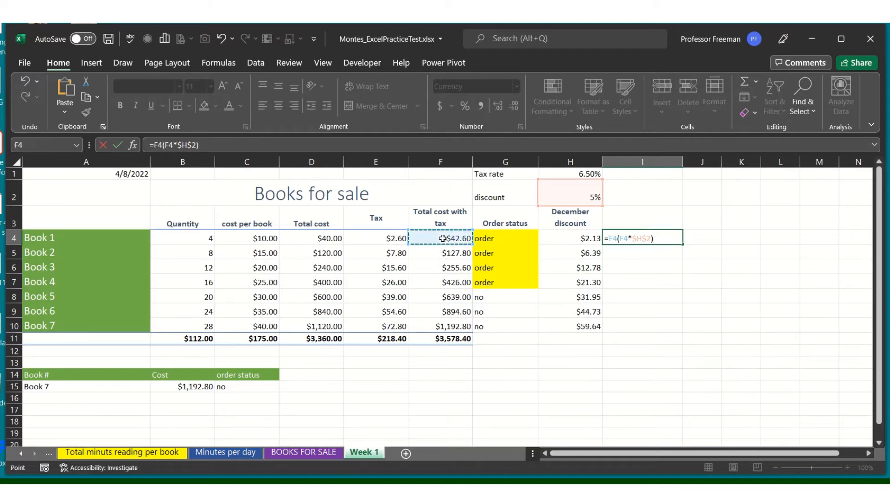
pyautogui.write('-')
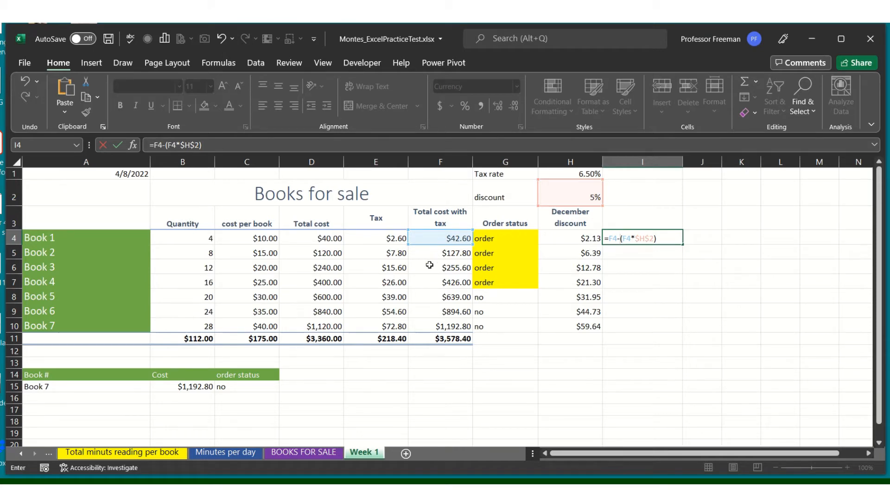
pyautogui.click(671, 235)
pyautogui.click(117, 145)
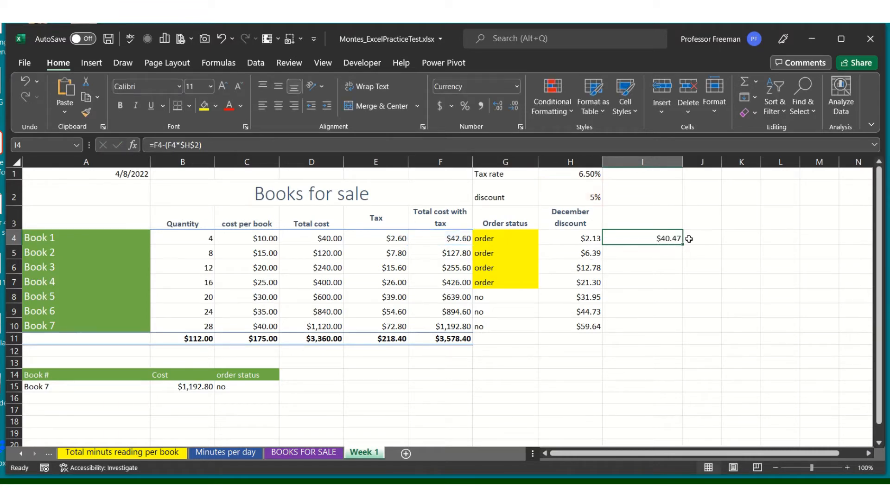
# Fill the discounted price formula from I4 down to I10 and check the cell references in Book 7's formula
pyautogui.moveTo(681, 243); pyautogui.dragTo(684, 333)
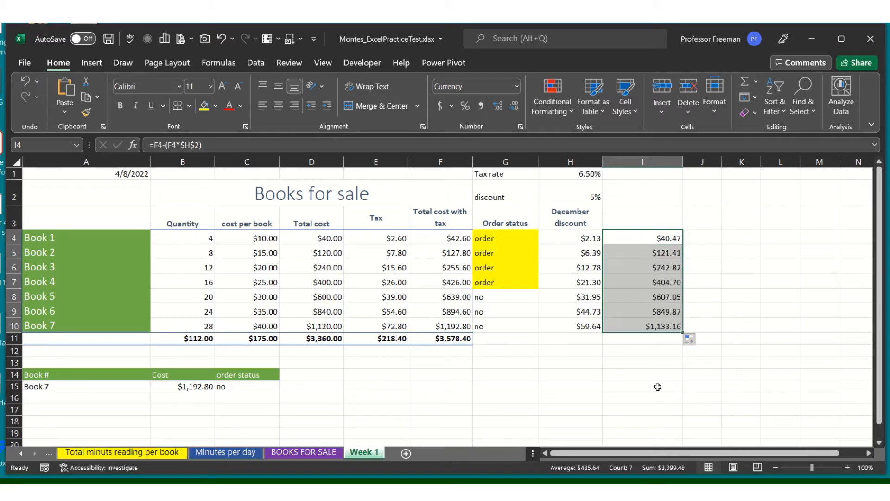
pyautogui.click(583, 366)
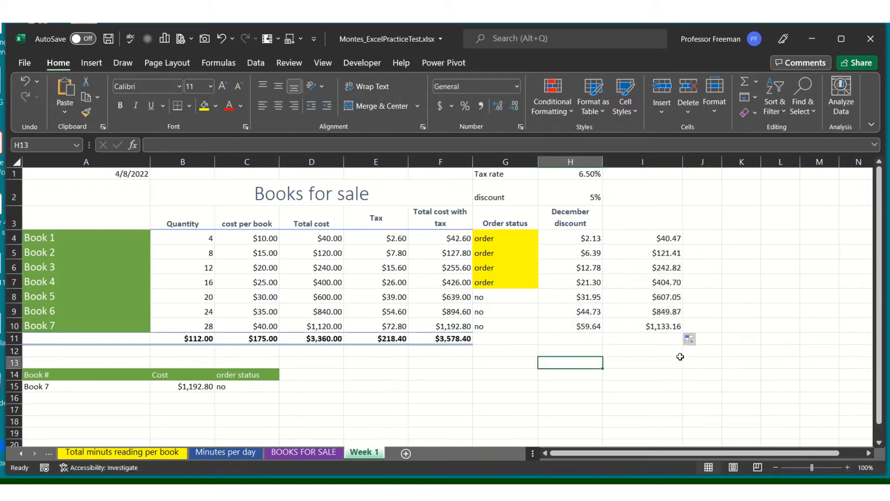
pyautogui.doubleClick(658, 326)
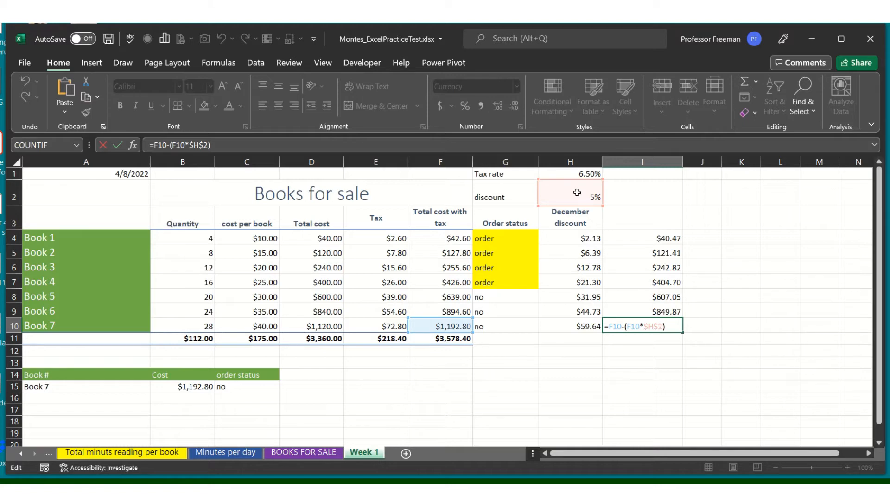
pyautogui.hotkey('ctrl', 'Return')
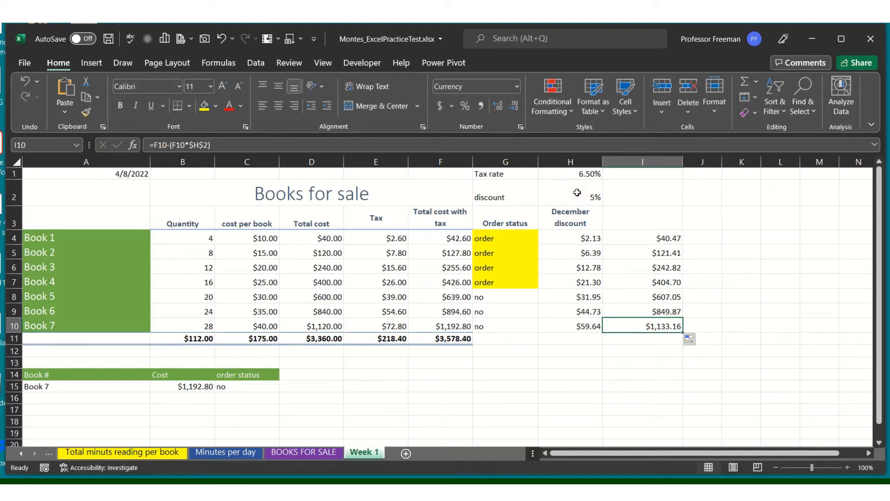
# Inspect the Cost lookup formula in B15 and set the lookup book in A15 to Book 4
pyautogui.click(189, 387)
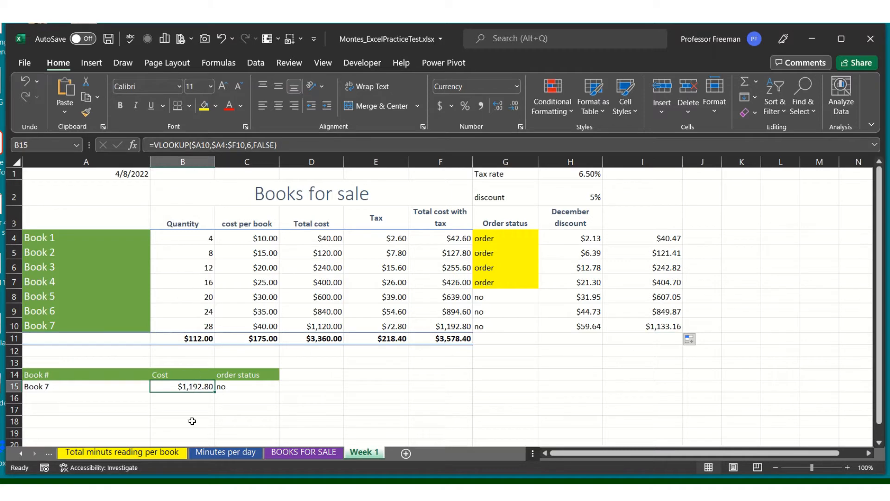
pyautogui.click(89, 386)
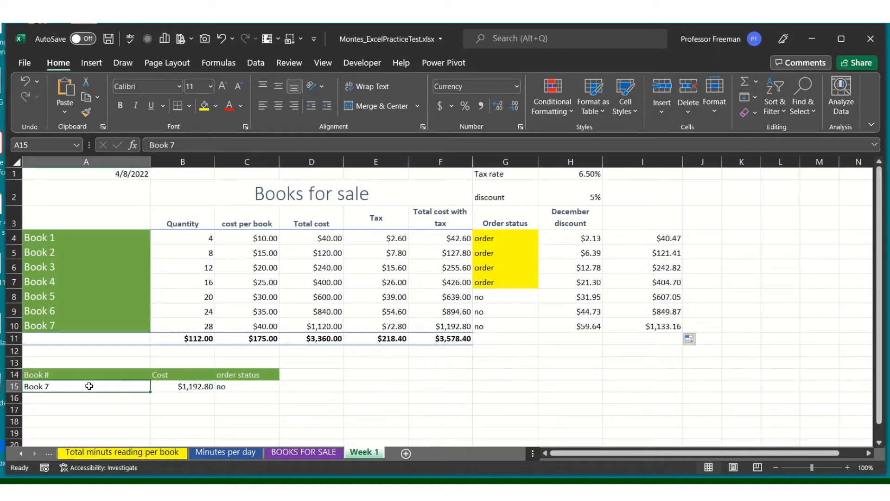
pyautogui.doubleClick(64, 388)
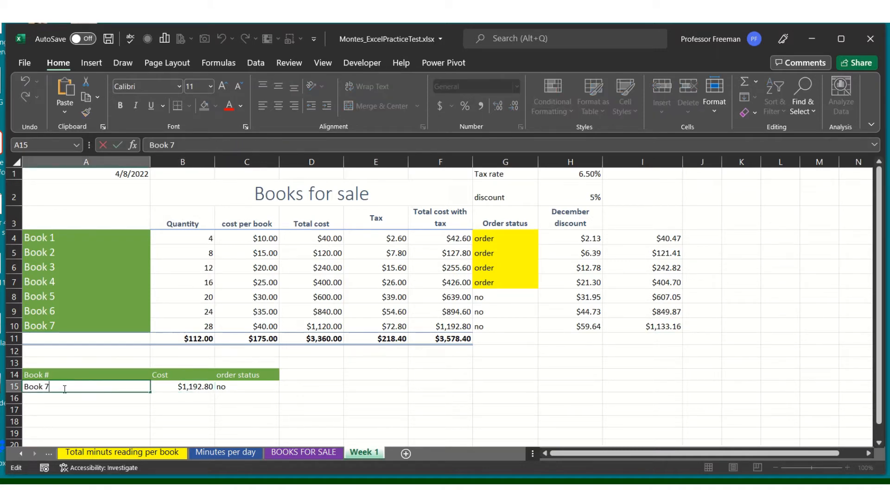
pyautogui.press('BackSpace')
pyautogui.write('4')
pyautogui.press('Return')
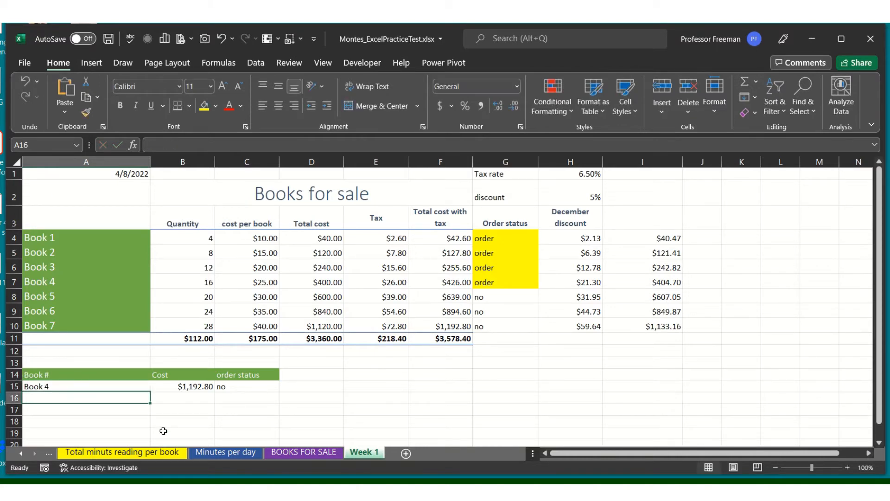
# Examine the lookup value and table range in B15's VLOOKUP formula against the book table starting at A4
pyautogui.click(186, 388)
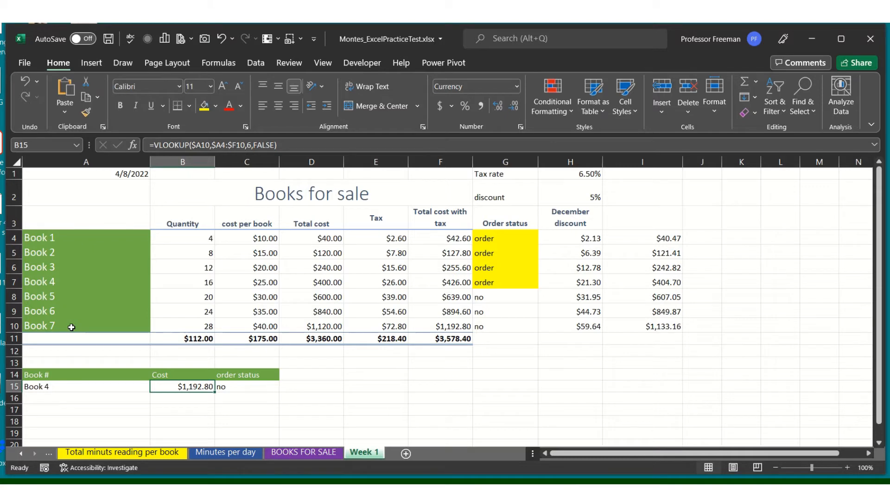
pyautogui.doubleClick(165, 387)
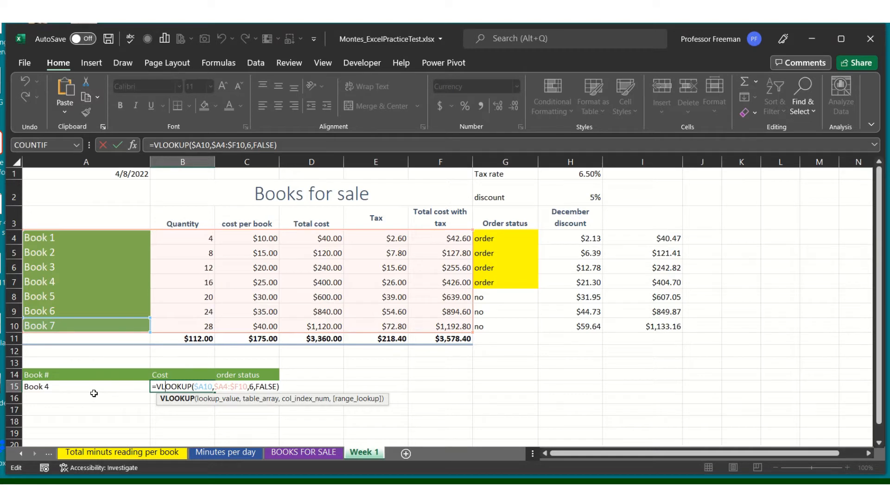
pyautogui.hotkey('ctrl', 'Return')
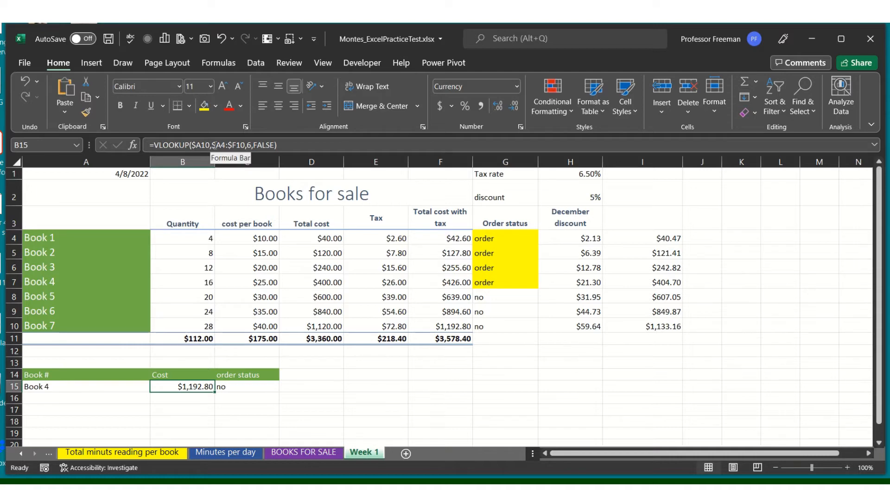
pyautogui.click(90, 238)
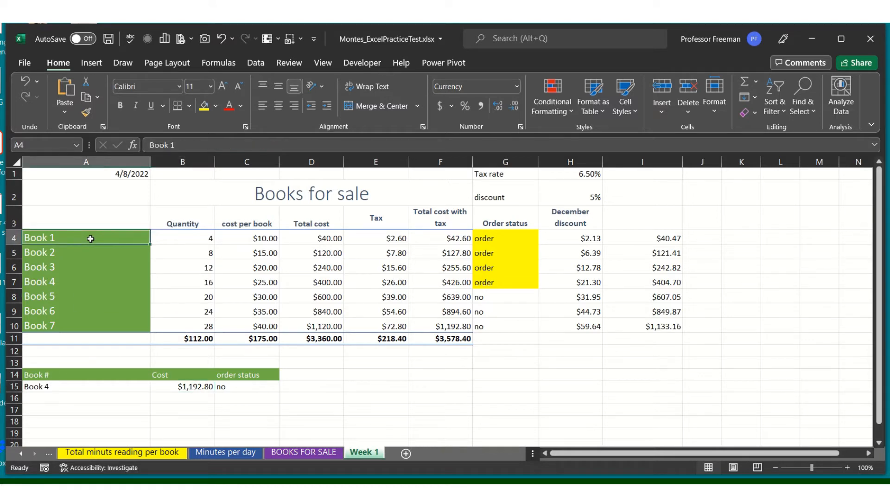
pyautogui.moveTo(90, 238); pyautogui.dragTo(489, 341)
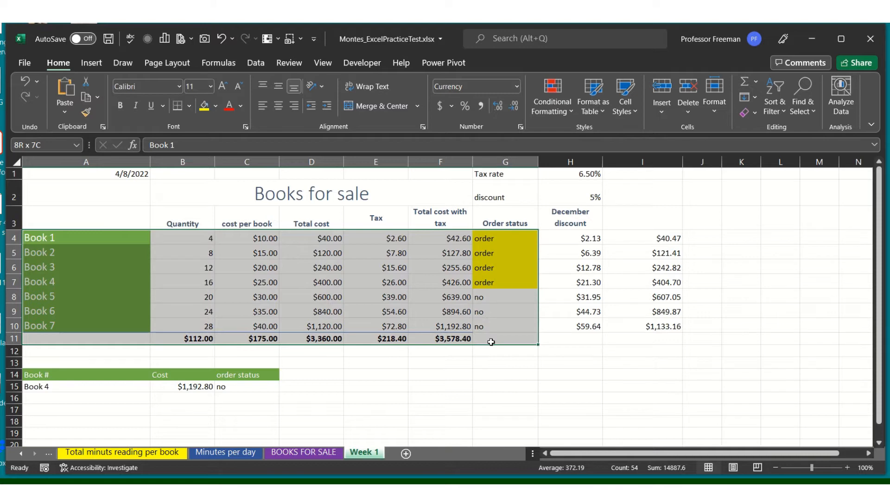
pyautogui.moveTo(491, 342); pyautogui.dragTo(491, 341)
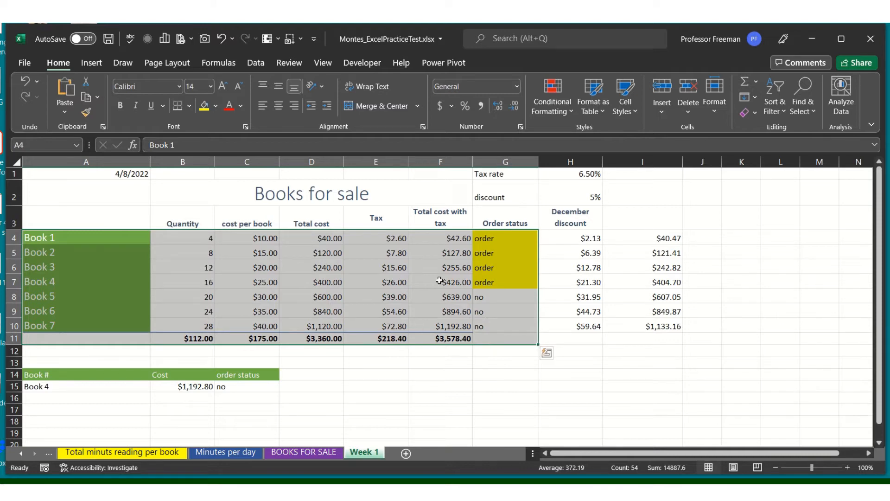
pyautogui.click(385, 384)
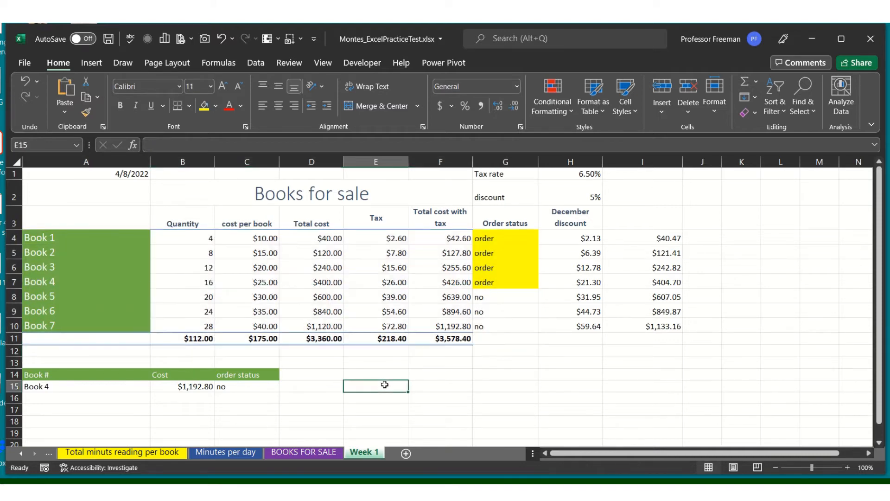
# Replace the Cost formula in B15 with =VLOOKUP(A15,A4:G10,3,FALSE) to return the cost per book for an exact match
pyautogui.click(192, 385)
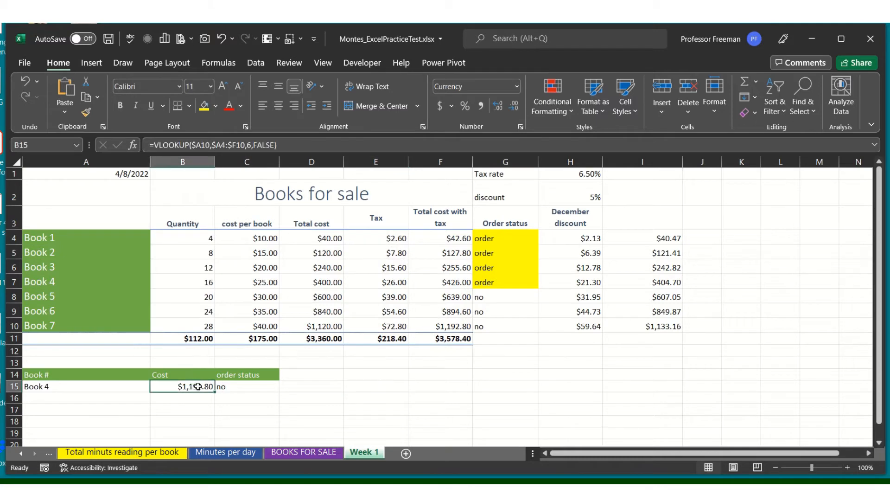
pyautogui.write('=vl')
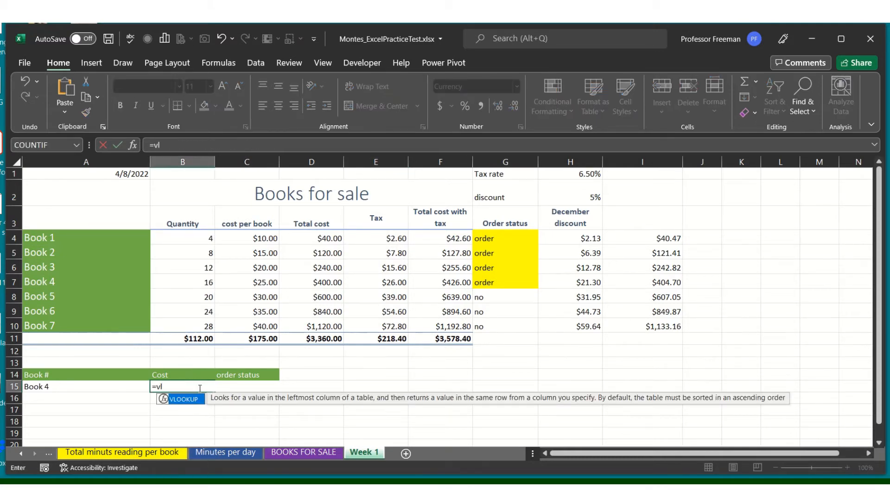
pyautogui.doubleClick(189, 400)
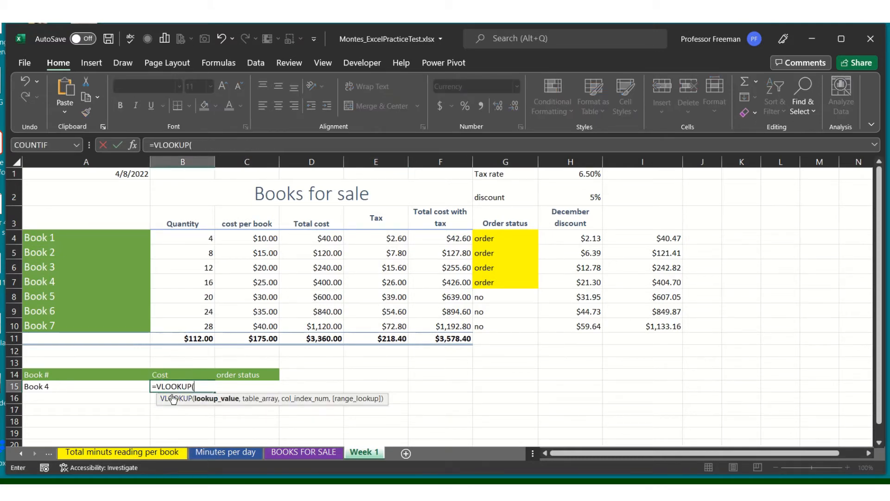
pyautogui.click(92, 388)
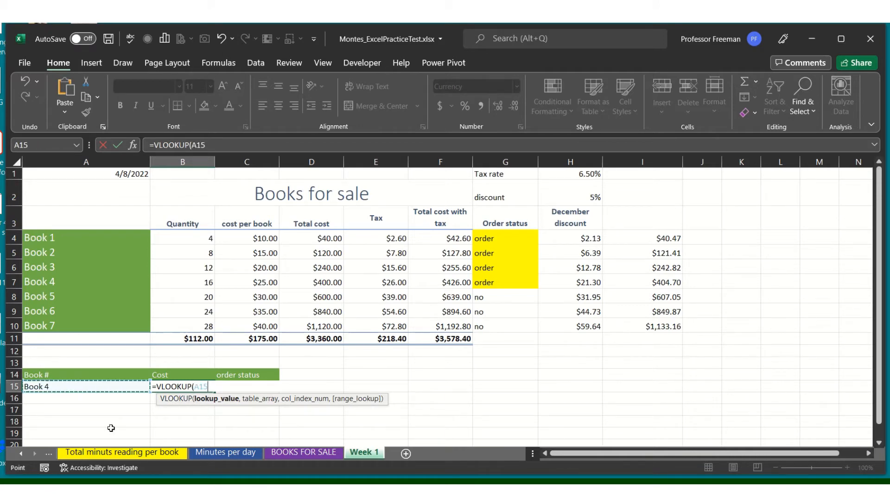
pyautogui.write(',')
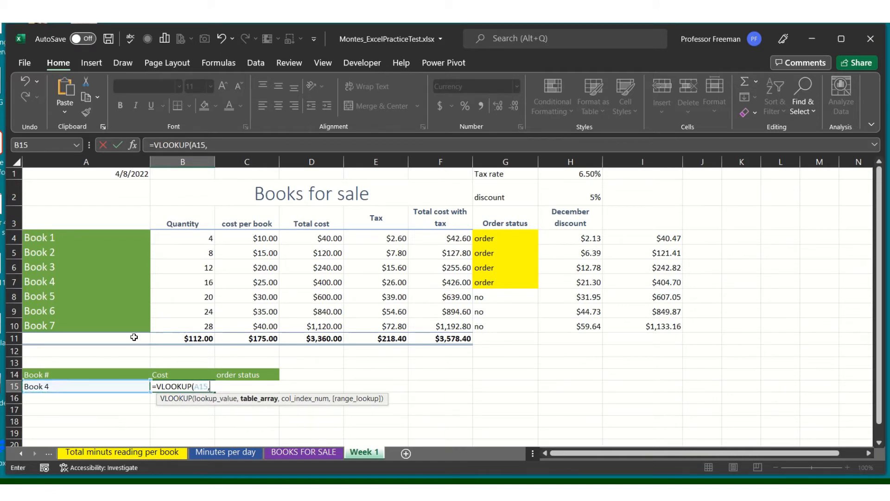
pyautogui.moveTo(108, 236); pyautogui.dragTo(398, 304)
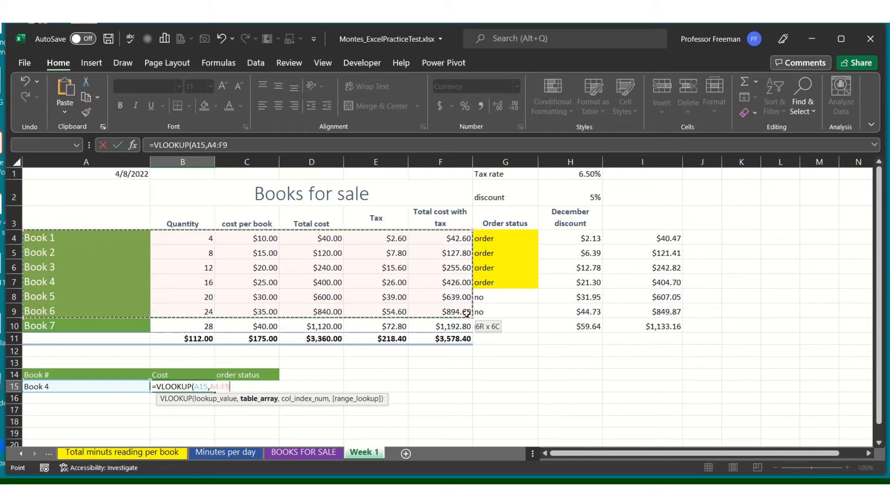
pyautogui.moveTo(467, 313); pyautogui.dragTo(485, 320)
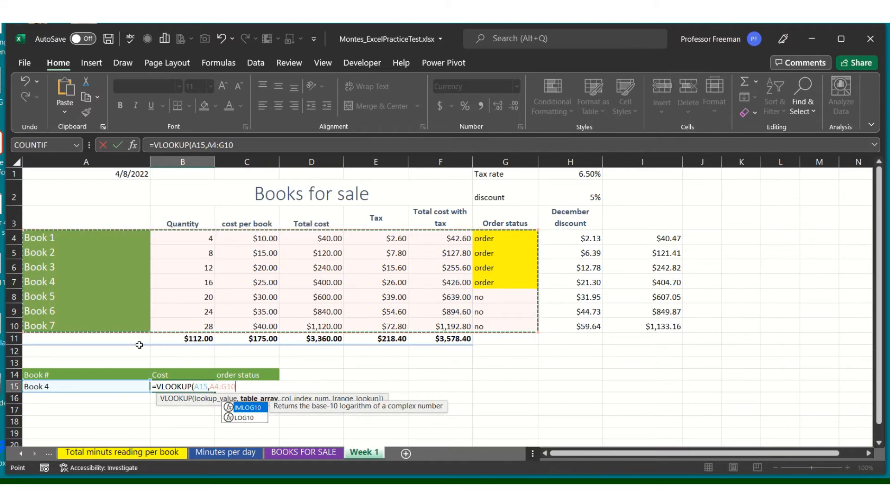
pyautogui.write(',')
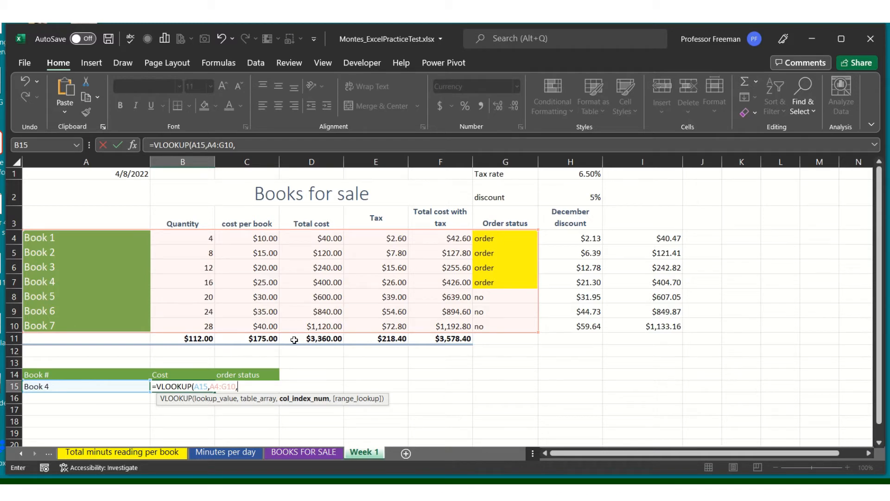
pyautogui.write(',')
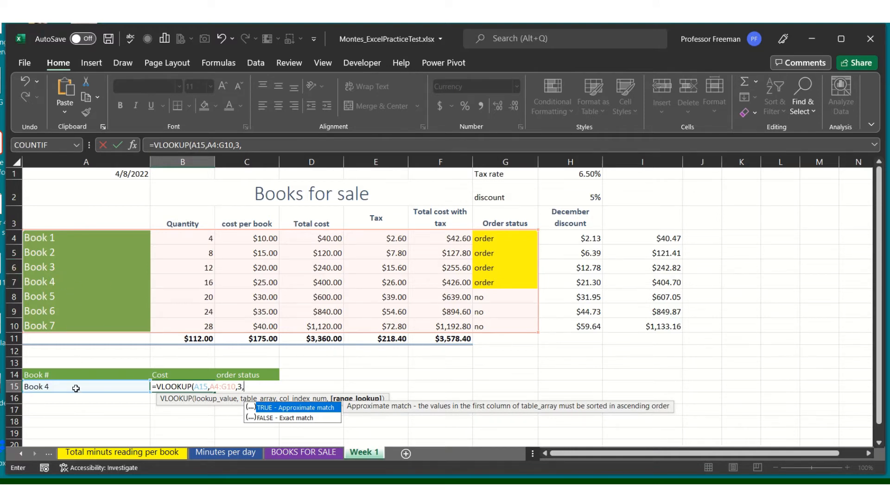
pyautogui.click(300, 417)
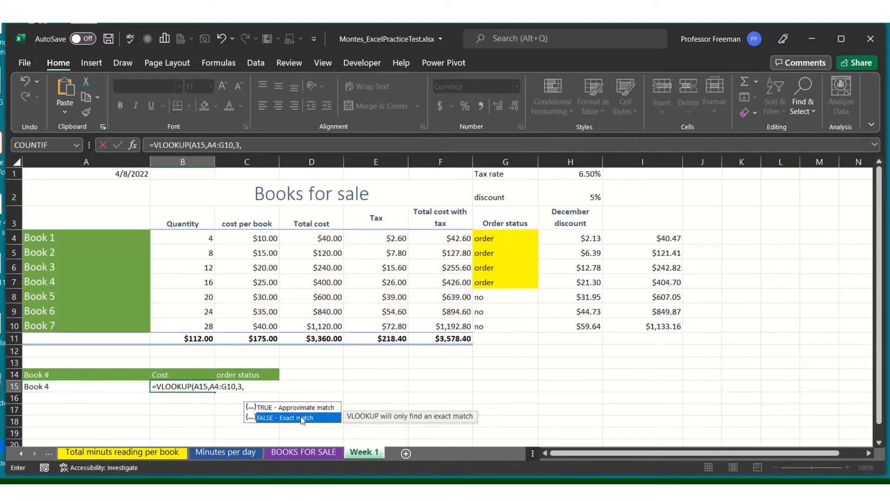
pyautogui.doubleClick(301, 418)
pyautogui.press('Return')
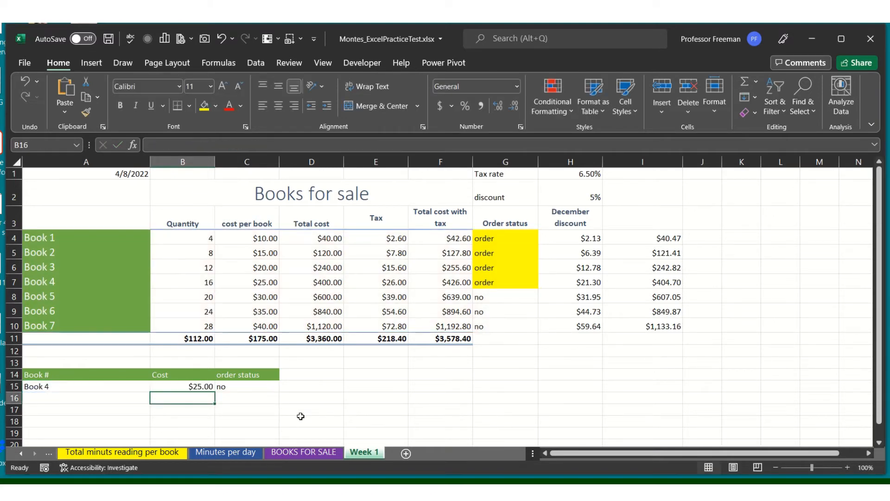
# Set the lookup book in A15 to Book 5 and check the Cost formula in B15
pyautogui.doubleClick(103, 386)
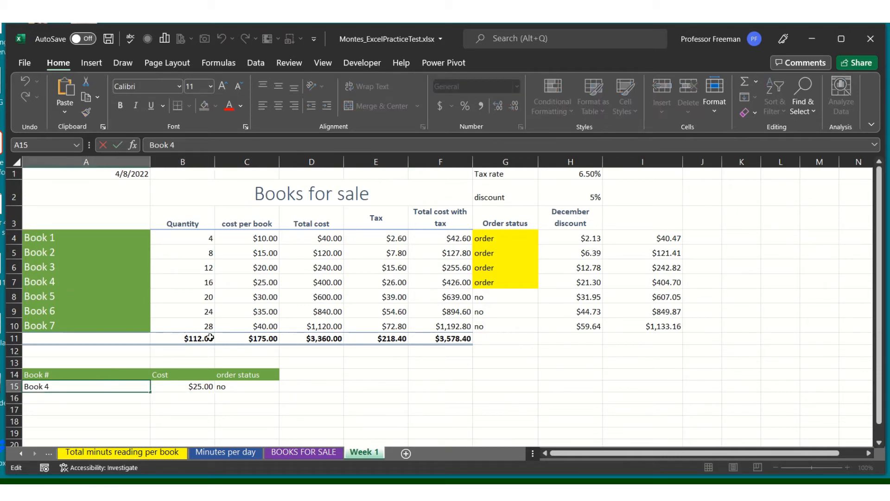
pyautogui.press('BackSpace')
pyautogui.write('5')
pyautogui.press('Return')
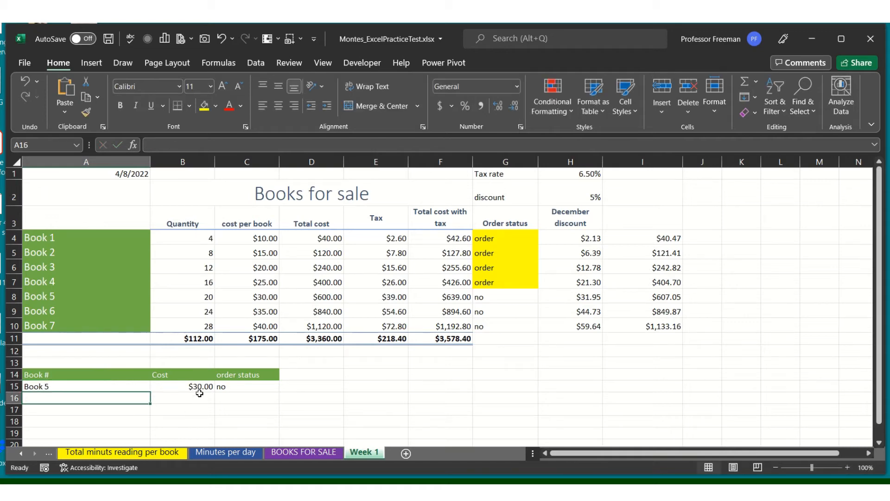
pyautogui.click(199, 387)
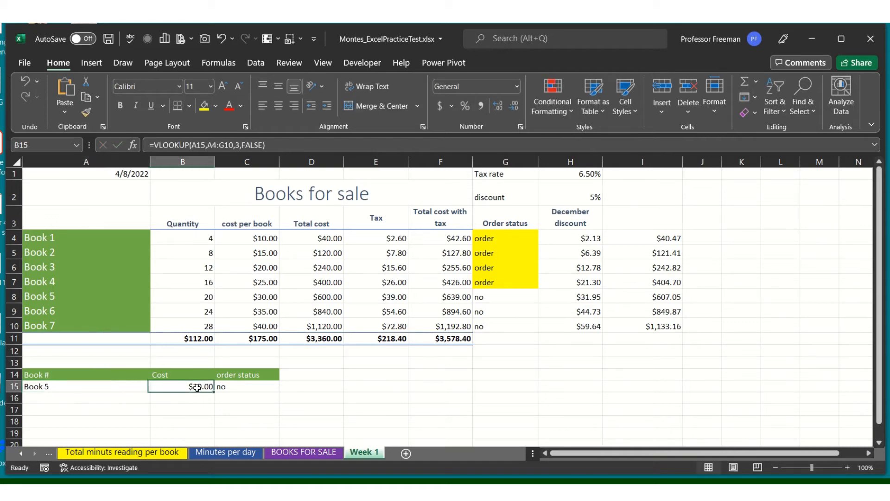
# Replace the order status formula in C15 with =VLOOKUP(A15,A4:G10,7,FALSE) to return the status for an exact match
pyautogui.click(256, 299)
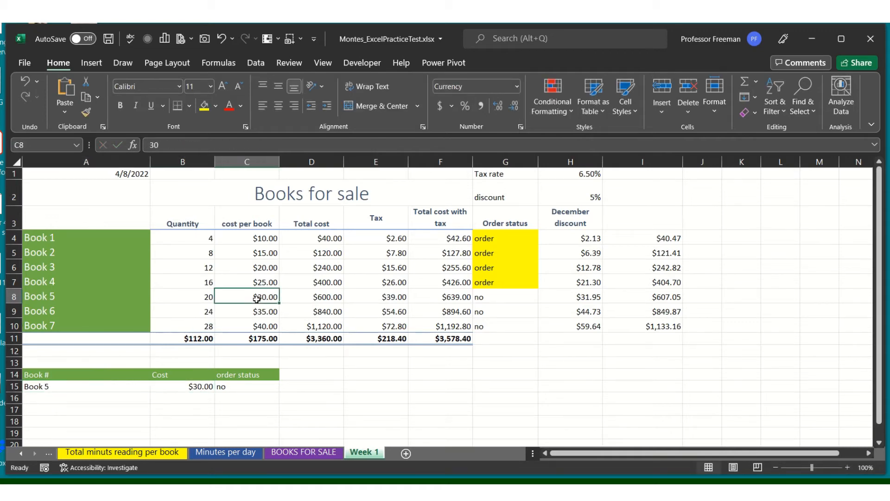
pyautogui.click(238, 387)
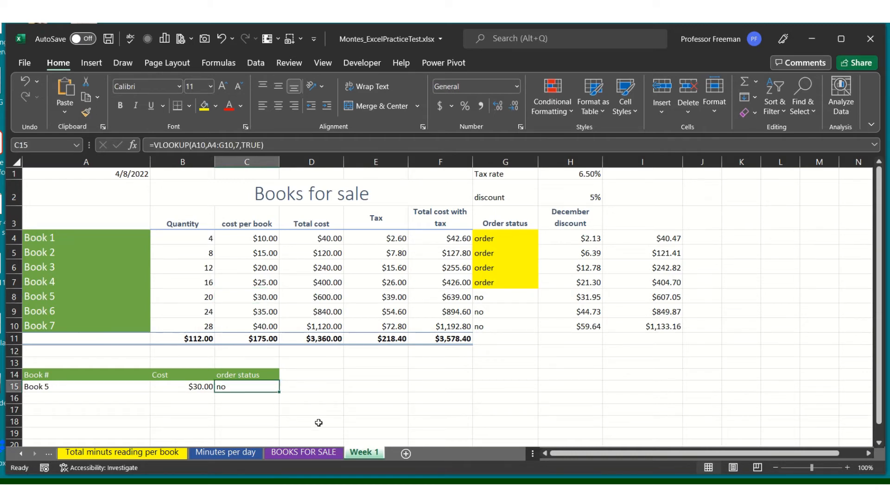
pyautogui.write('=vl')
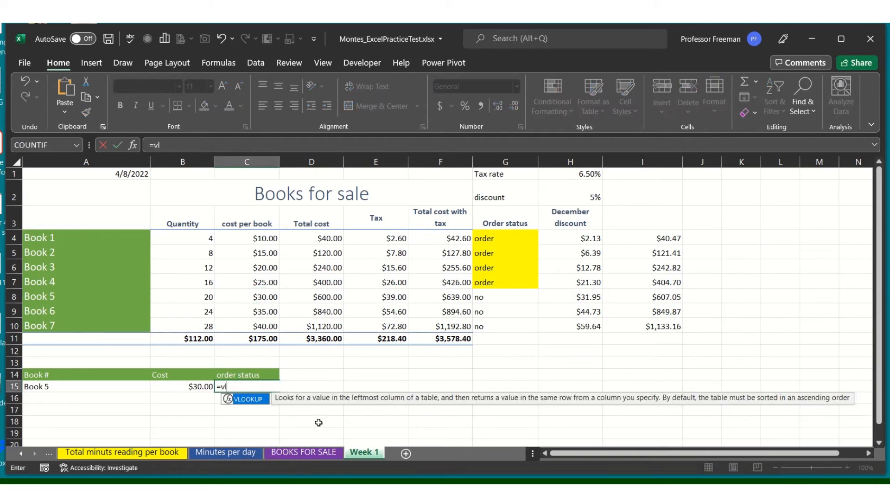
pyautogui.doubleClick(242, 399)
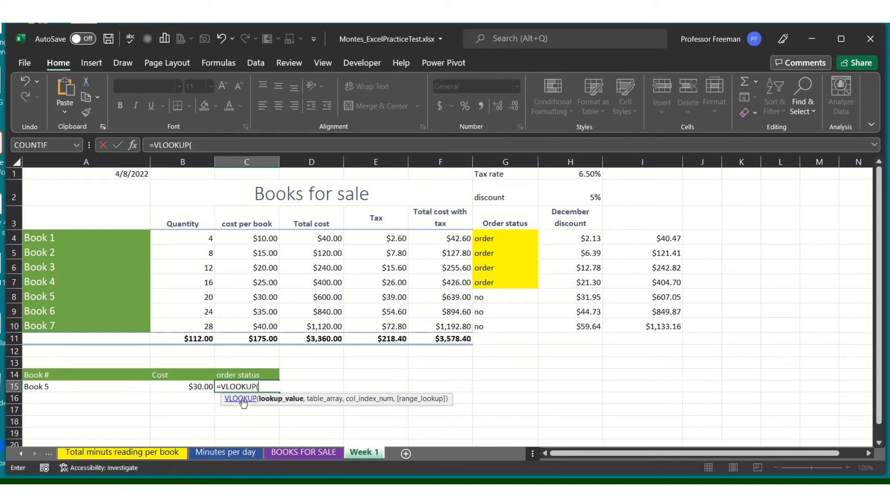
pyautogui.click(65, 388)
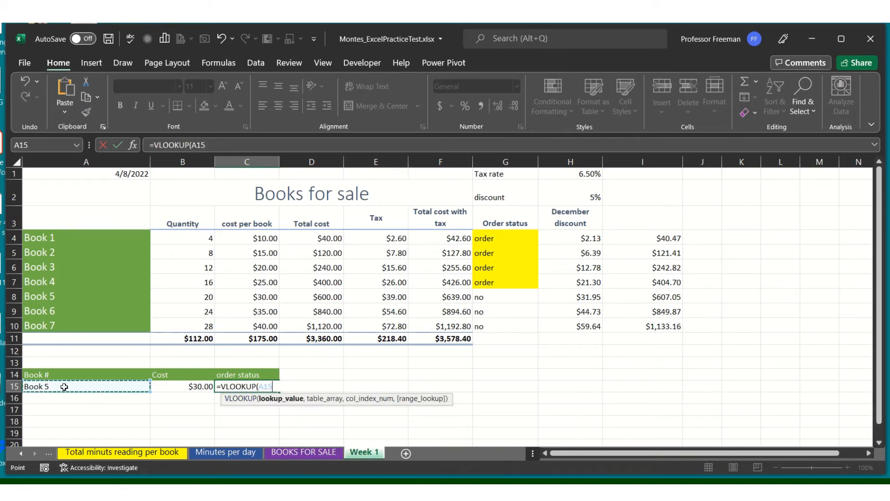
pyautogui.write(',')
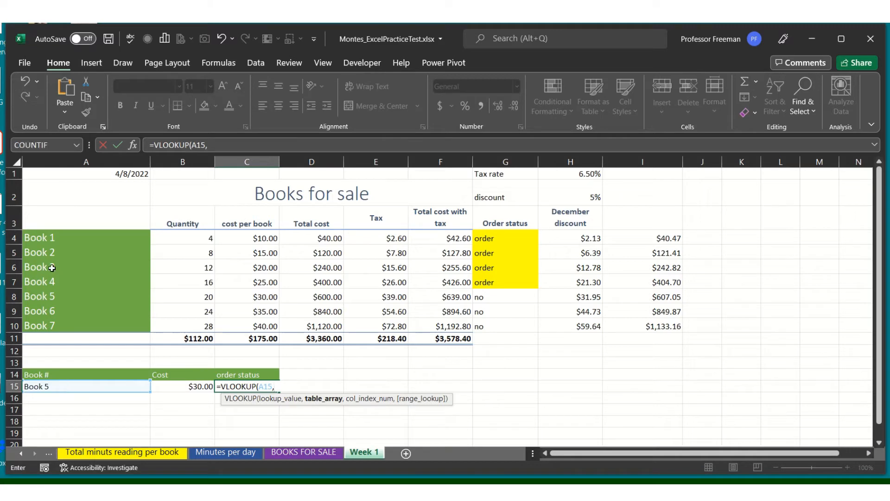
pyautogui.click(73, 232)
pyautogui.moveTo(73, 231); pyautogui.dragTo(508, 331)
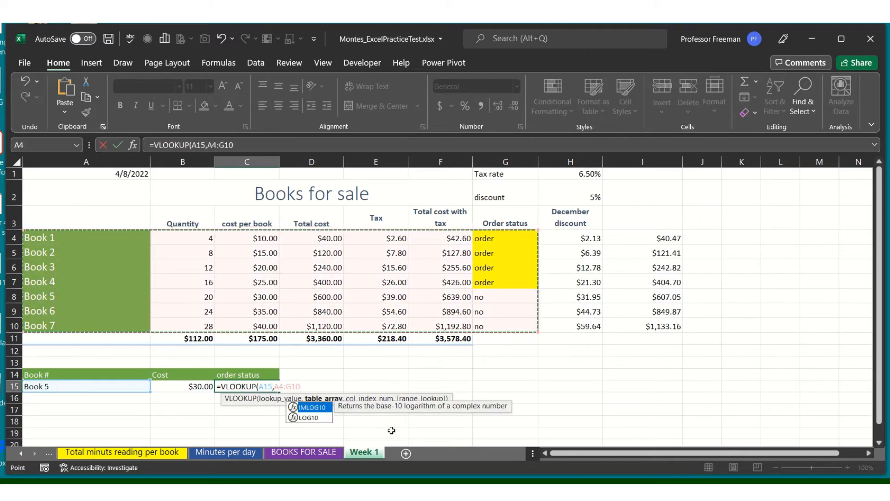
pyautogui.write(',')
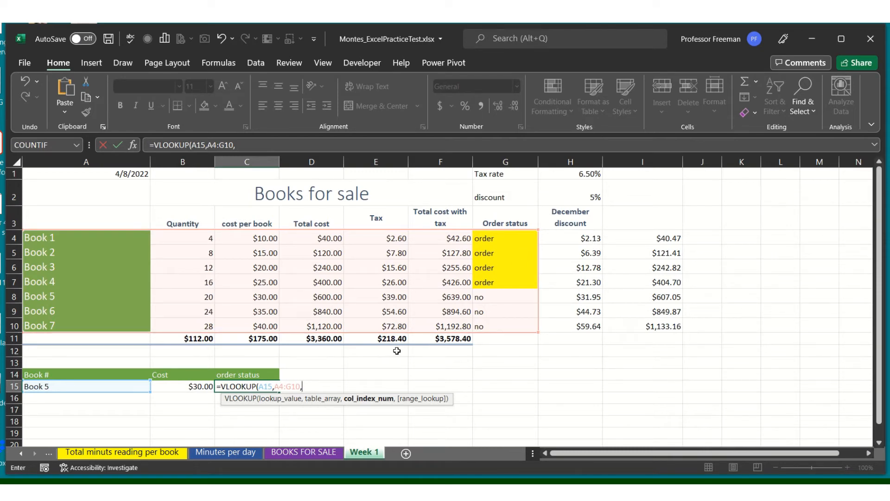
pyautogui.write(',')
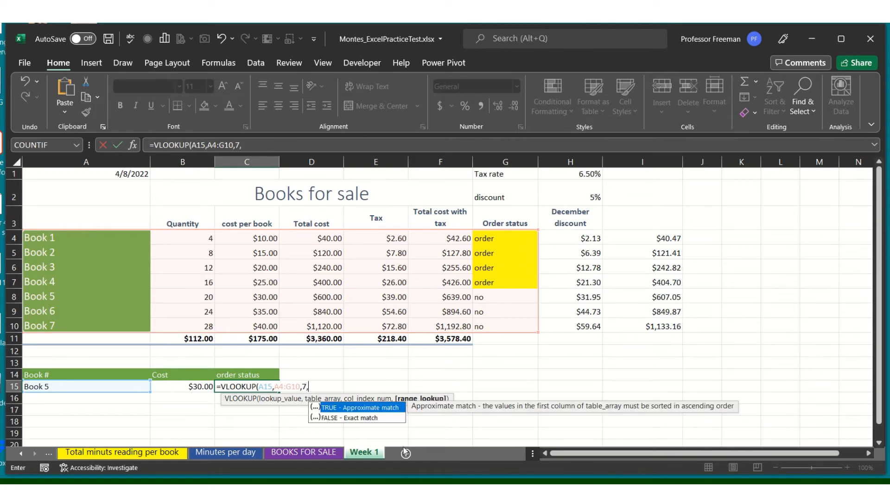
pyautogui.doubleClick(364, 418)
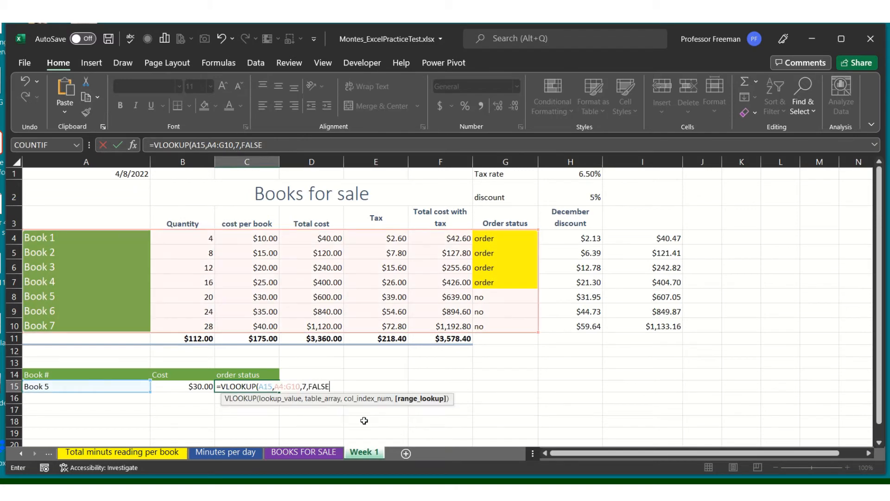
pyautogui.press('Return')
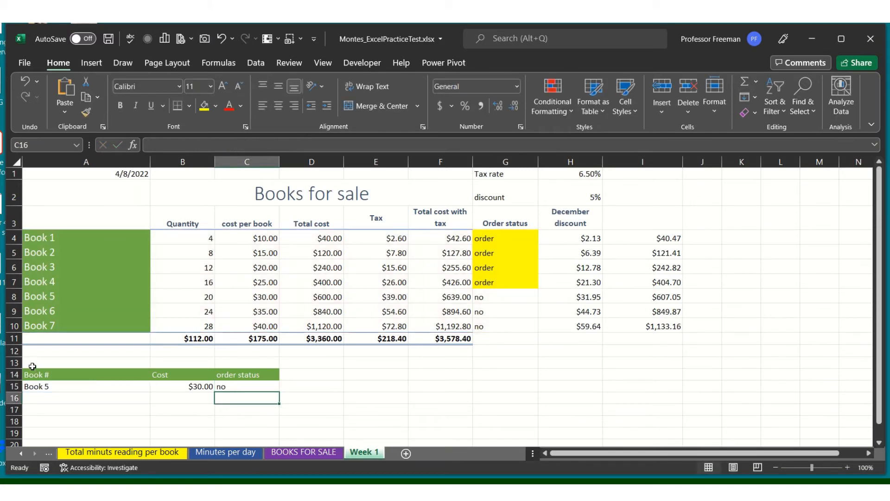
# Set the lookup book in A15 to Book 7 to test the cost and order status lookups
pyautogui.doubleClick(97, 386)
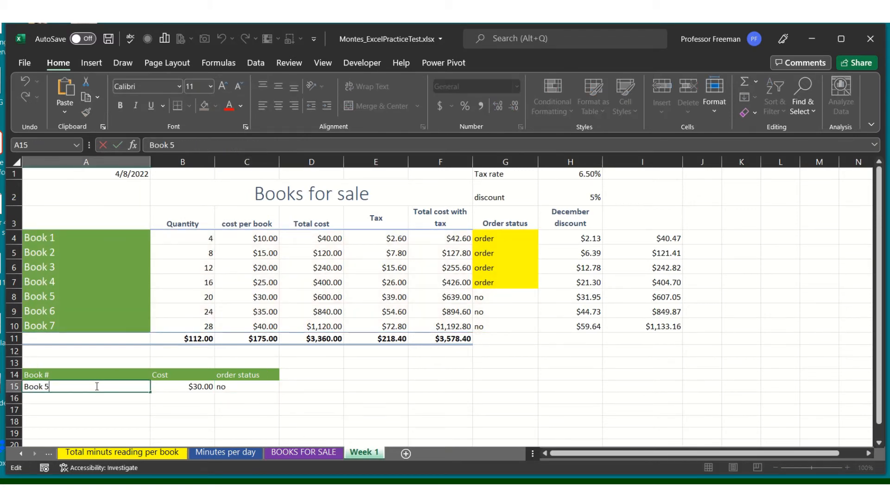
pyautogui.press('BackSpace')
pyautogui.press('Return')
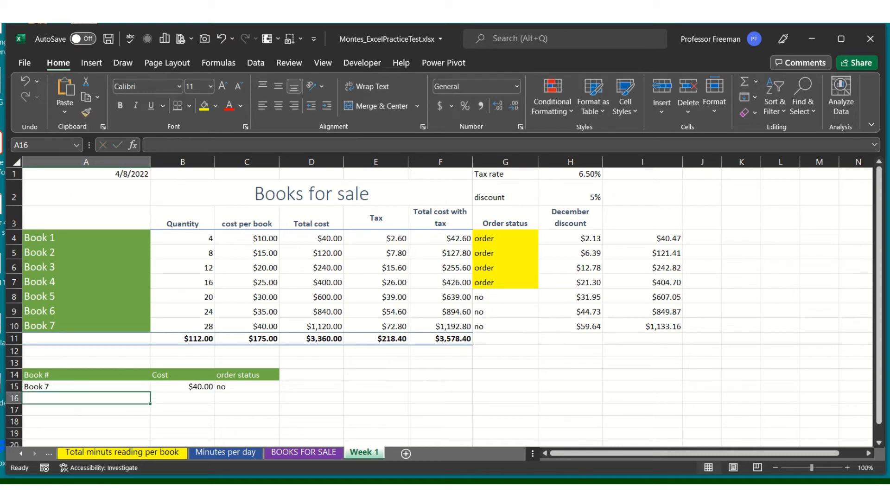
# Open the BOOKS FOR SALE sheet and inspect its per-book totals, Monday total and the AVERAGE formula in B13
pyautogui.click(306, 453)
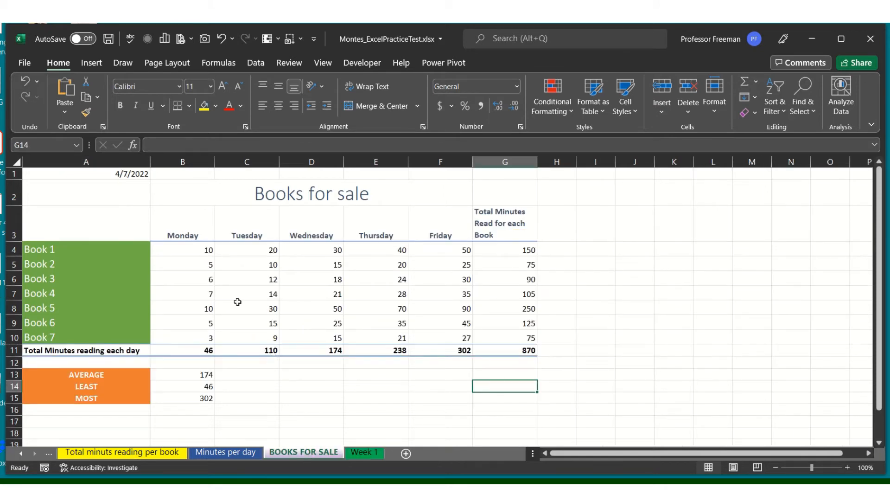
pyautogui.click(442, 249)
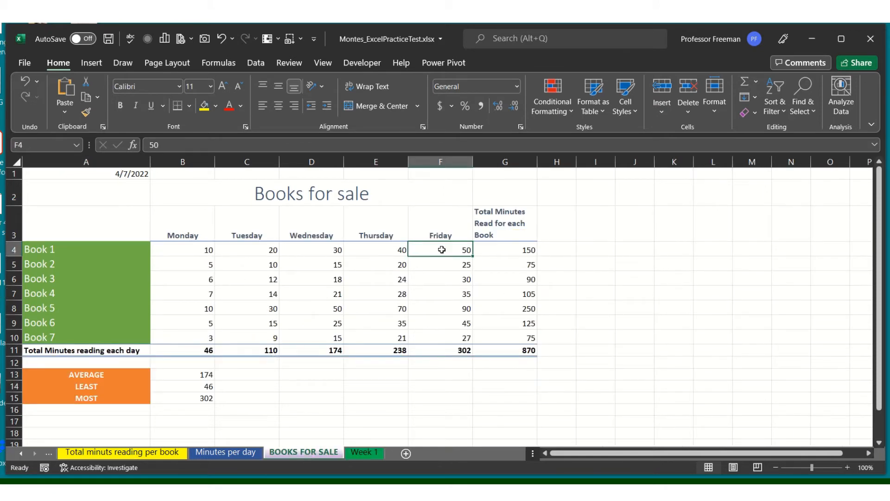
pyautogui.click(520, 252)
pyautogui.click(510, 267)
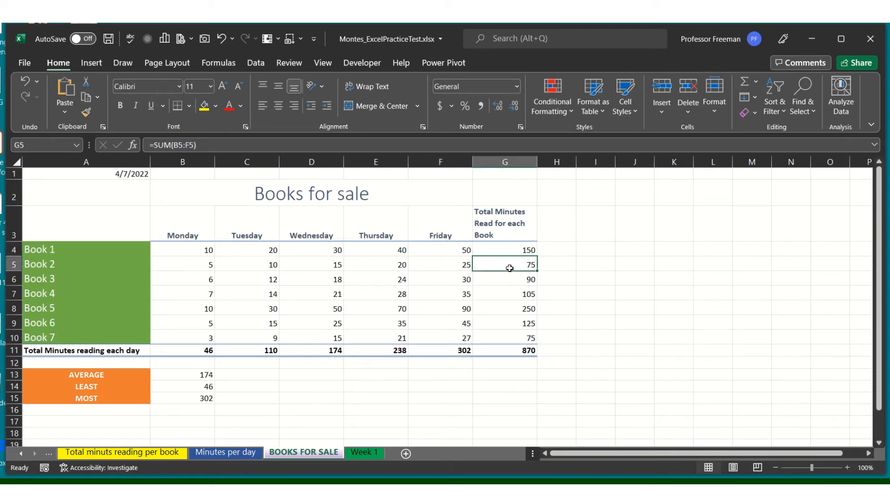
pyautogui.click(206, 352)
pyautogui.click(186, 377)
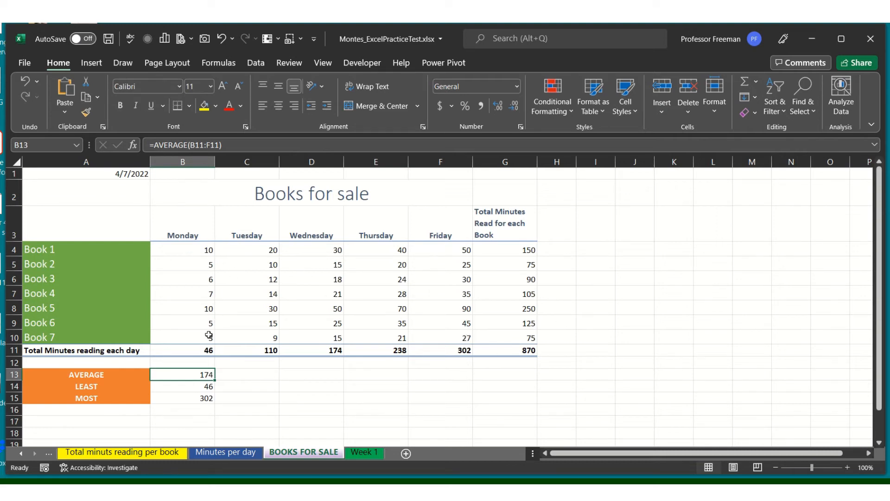
# Compare the AVERAGE formula in B13 with the daily totals in row 11 and the reading minutes in B4:G10
pyautogui.click(523, 349)
pyautogui.click(425, 349)
pyautogui.click(396, 350)
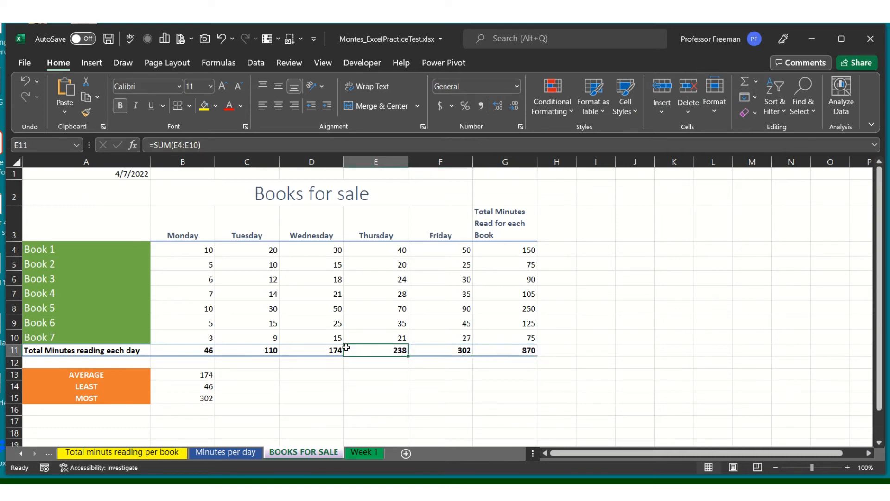
pyautogui.click(190, 379)
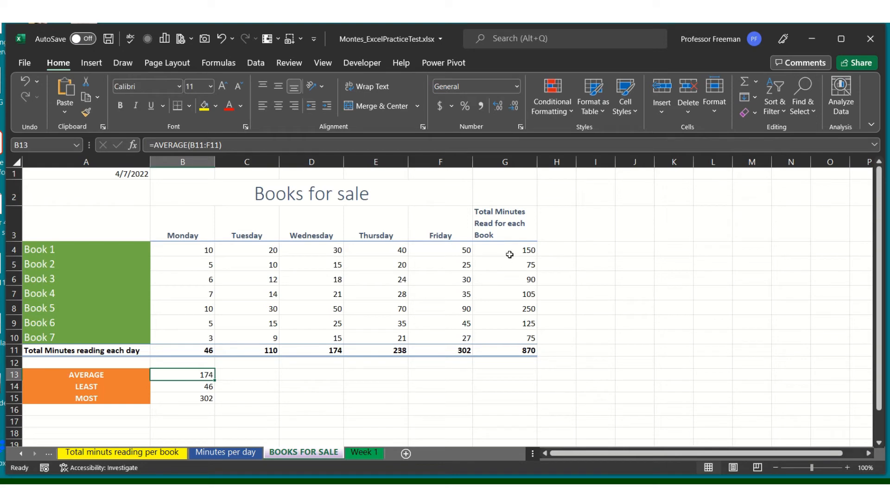
pyautogui.moveTo(511, 252); pyautogui.dragTo(197, 337)
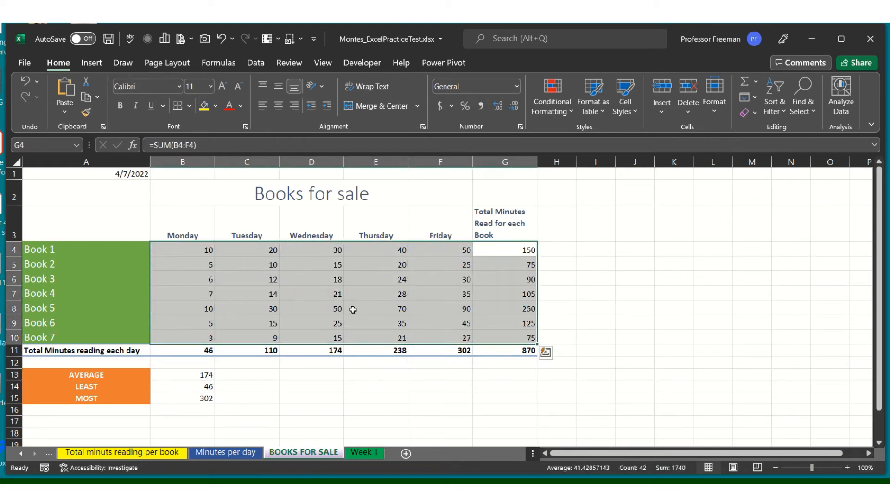
pyautogui.click(326, 387)
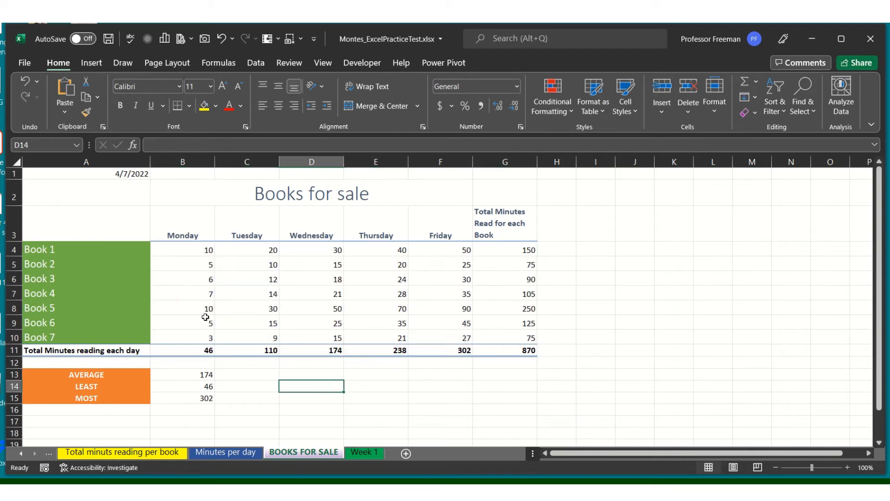
# Replace the average formula in B13 with =AVERAGE(B4:B10) to average Monday's reading minutes
pyautogui.click(191, 373)
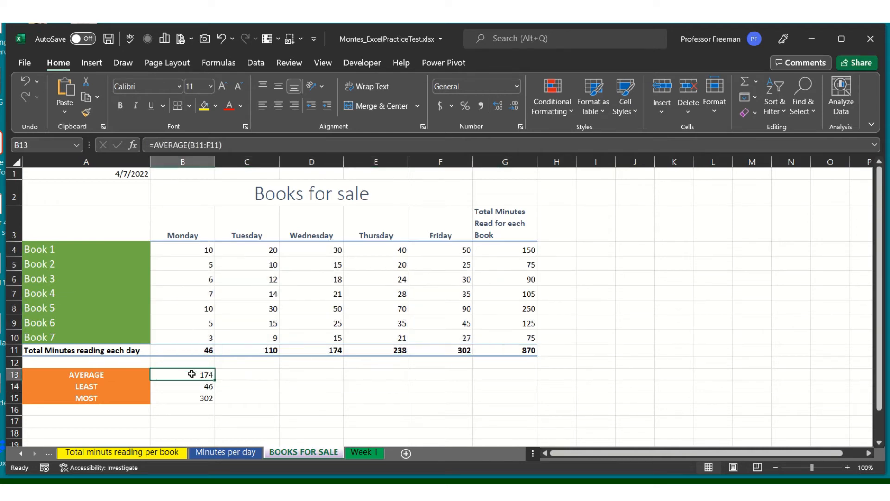
pyautogui.write('=av')
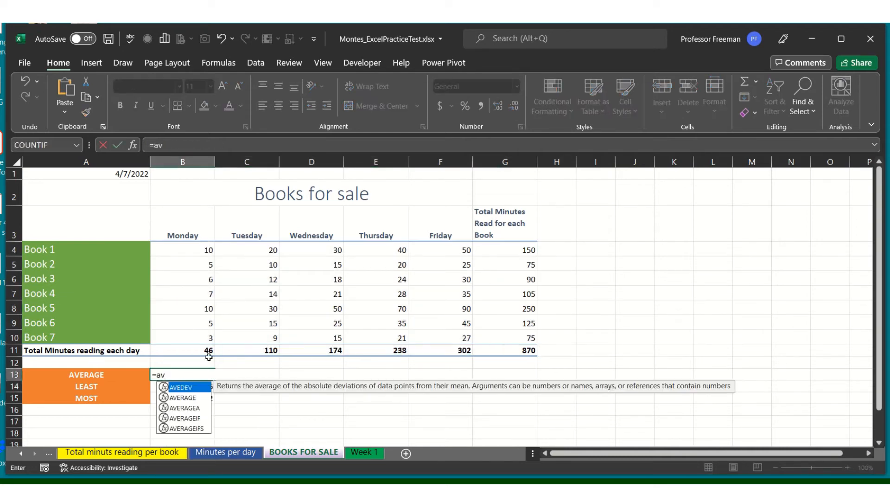
pyautogui.doubleClick(181, 397)
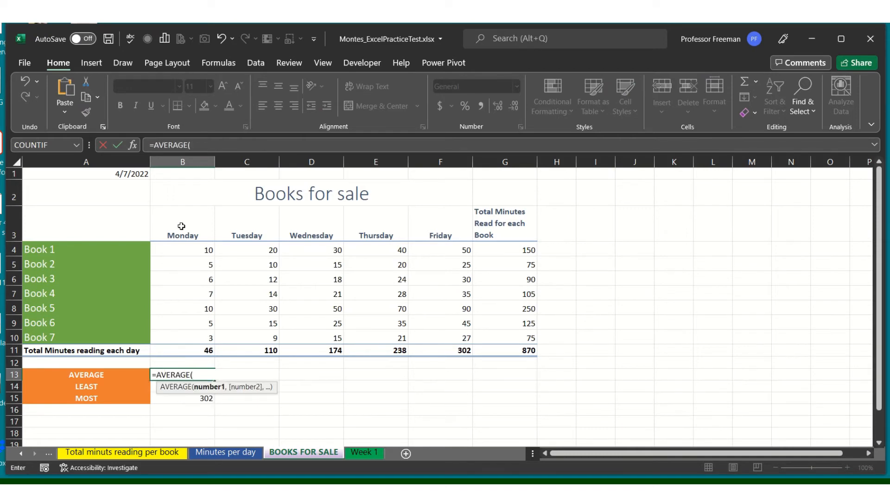
pyautogui.moveTo(185, 248); pyautogui.dragTo(175, 335)
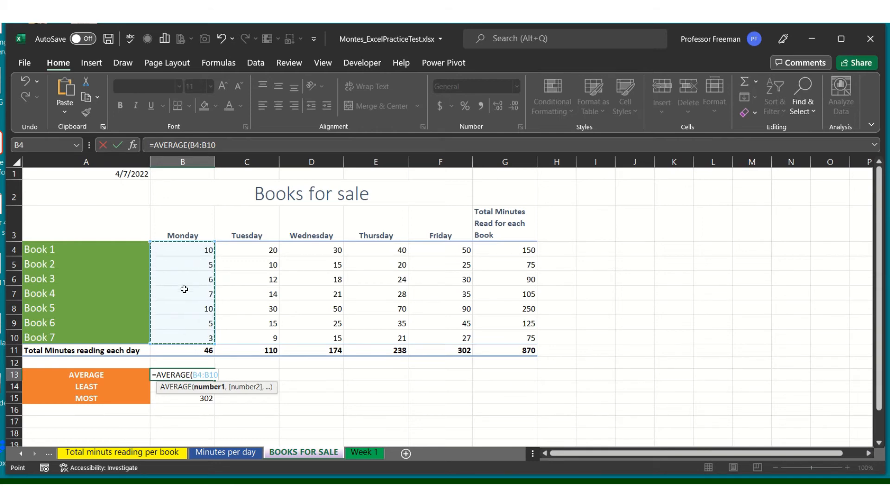
pyautogui.press('Return')
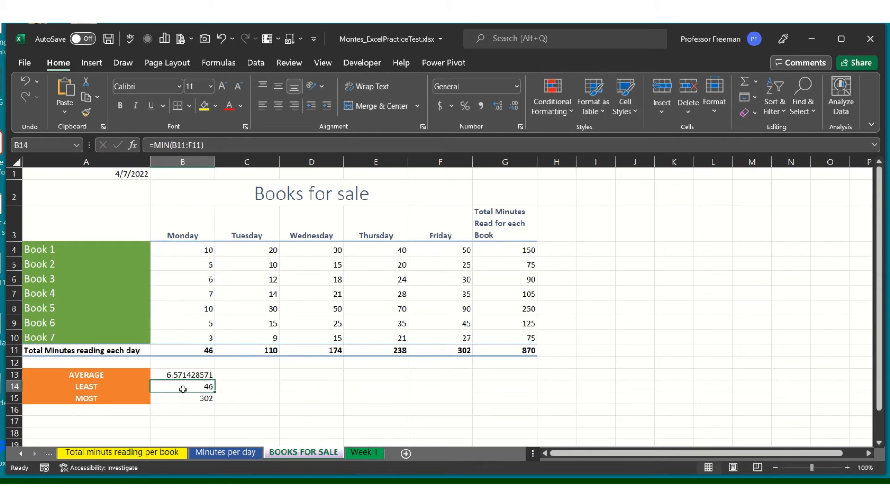
# Fill the AVERAGE formula from B13 across to G13 and check the ranges used in C13 and E13
pyautogui.click(179, 374)
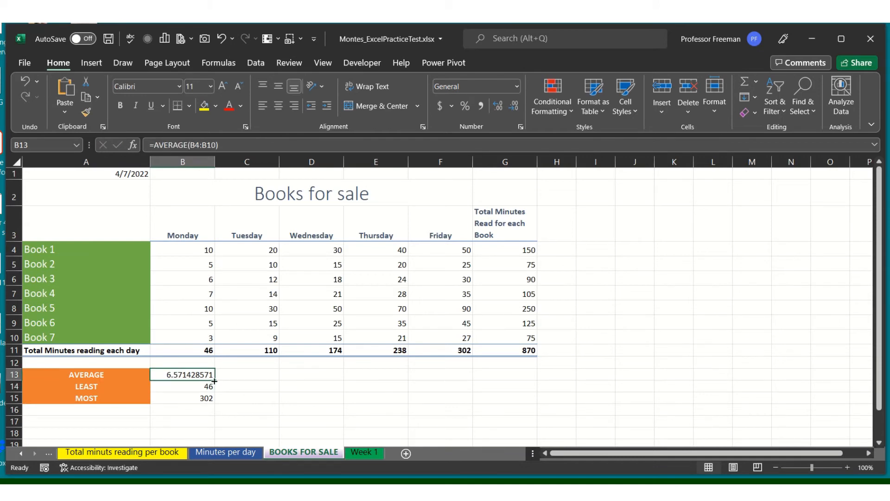
pyautogui.moveTo(214, 382); pyautogui.dragTo(537, 406)
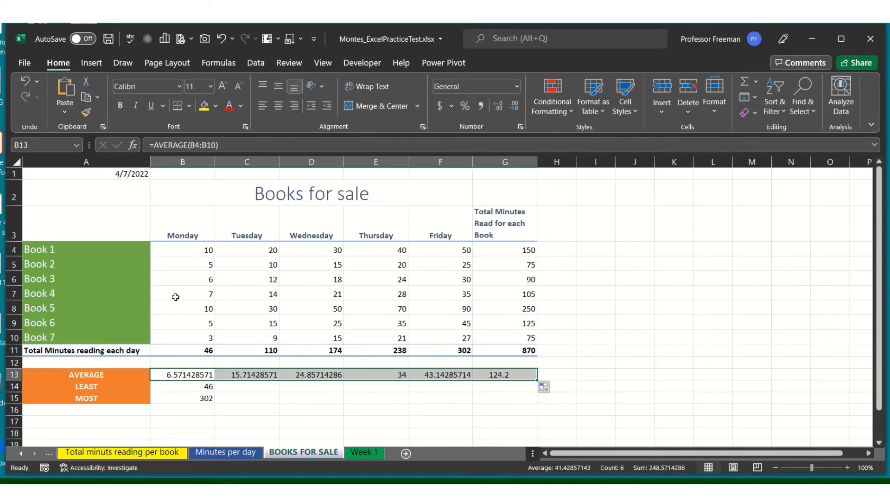
pyautogui.click(251, 374)
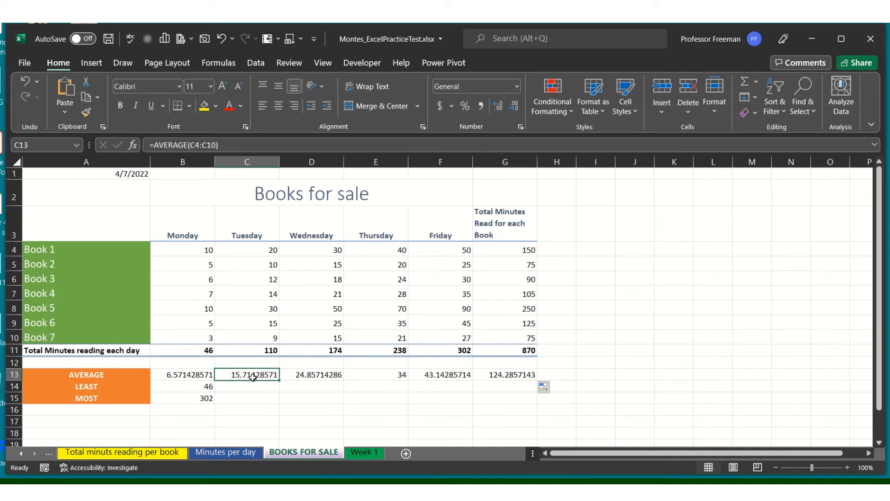
pyautogui.doubleClick(252, 376)
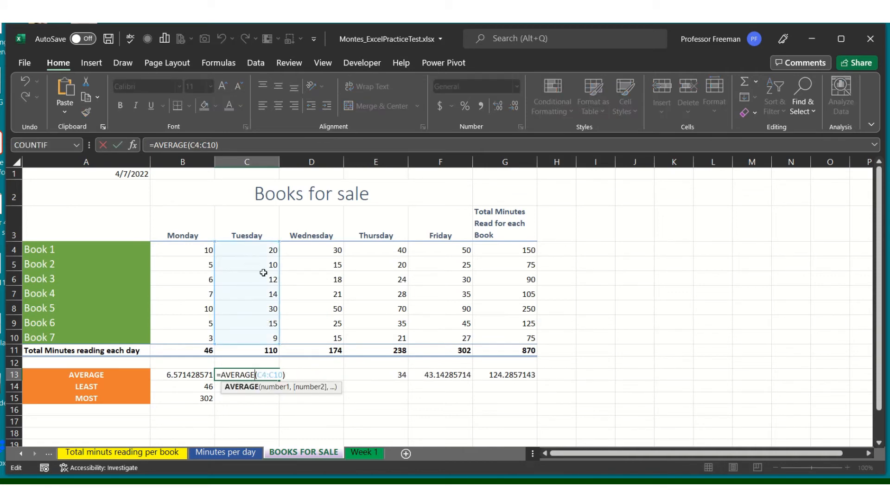
pyautogui.press('Return')
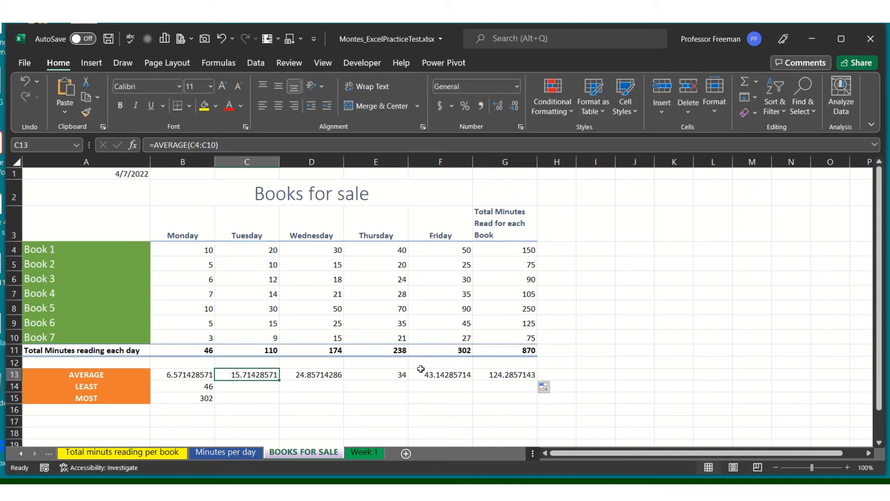
pyautogui.doubleClick(397, 375)
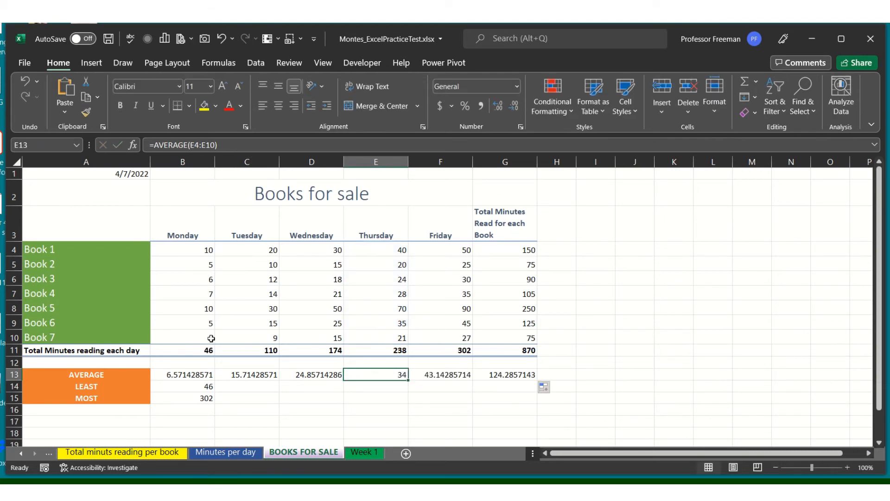
# Inspect the range used by the MIN formula for LEAST in B14
pyautogui.click(196, 389)
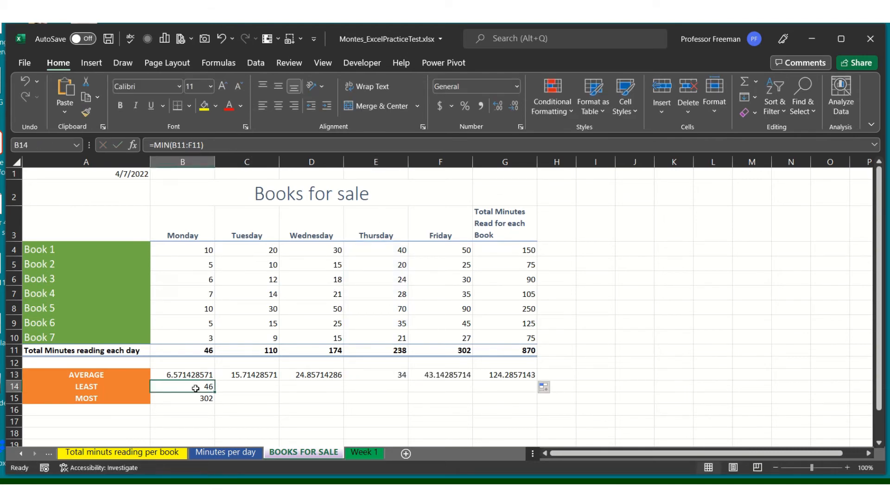
pyautogui.doubleClick(196, 389)
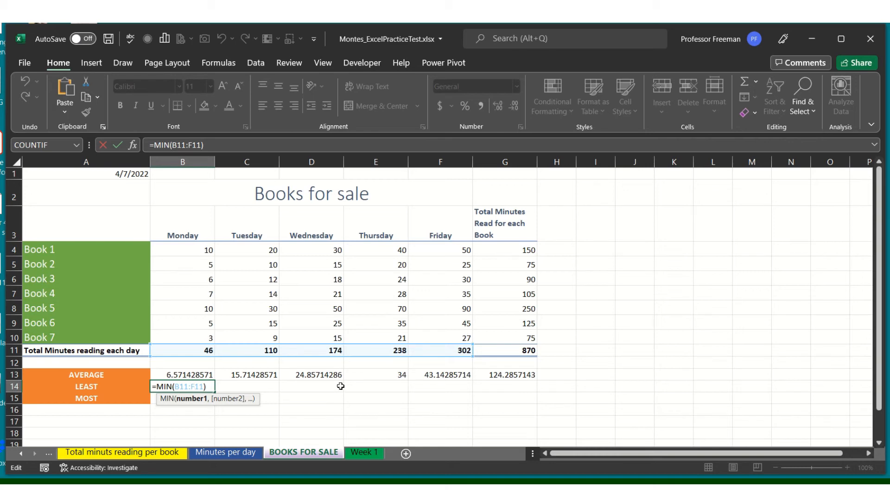
pyautogui.hotkey('ctrl', 'Return')
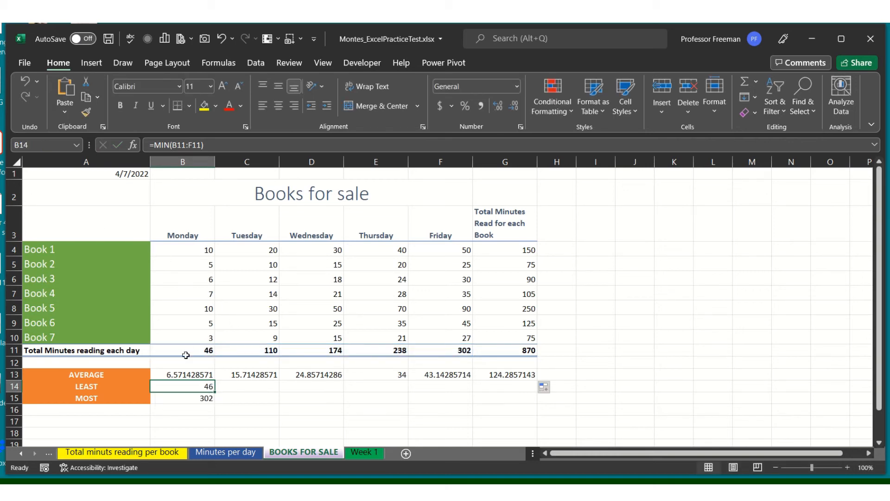
# Replace the LEAST formula in B14 with =MIN(B4:B10) to find Monday's lowest reading minutes
pyautogui.write('=')
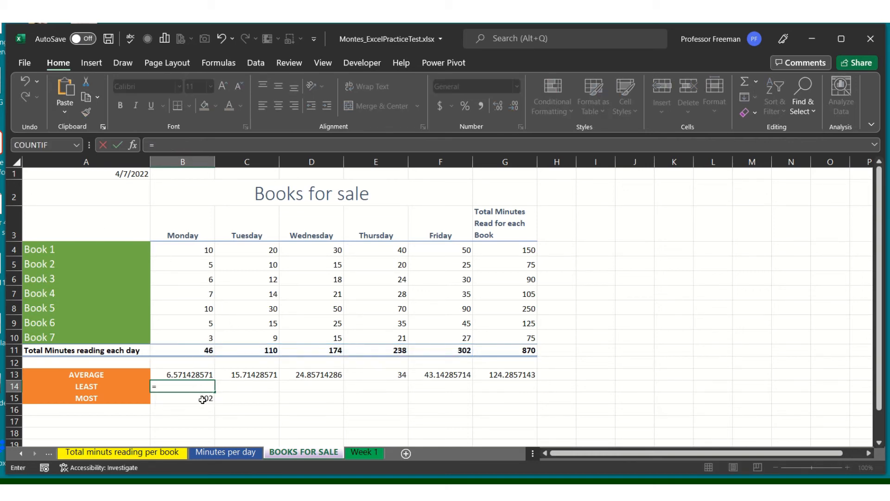
pyautogui.write('min')
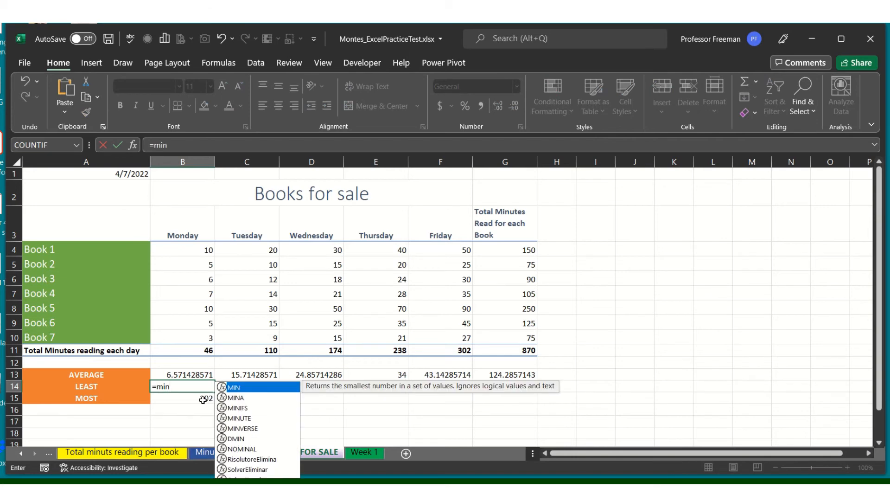
pyautogui.doubleClick(263, 388)
pyautogui.moveTo(203, 256); pyautogui.dragTo(194, 333)
pyautogui.press('Return')
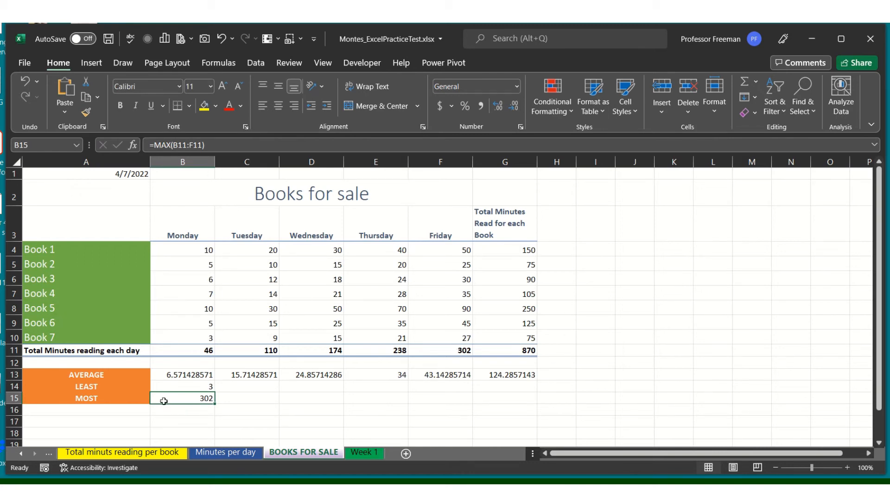
# Change the range of the MAX formula for MOST in B15 to B4:B10
pyautogui.doubleClick(184, 397)
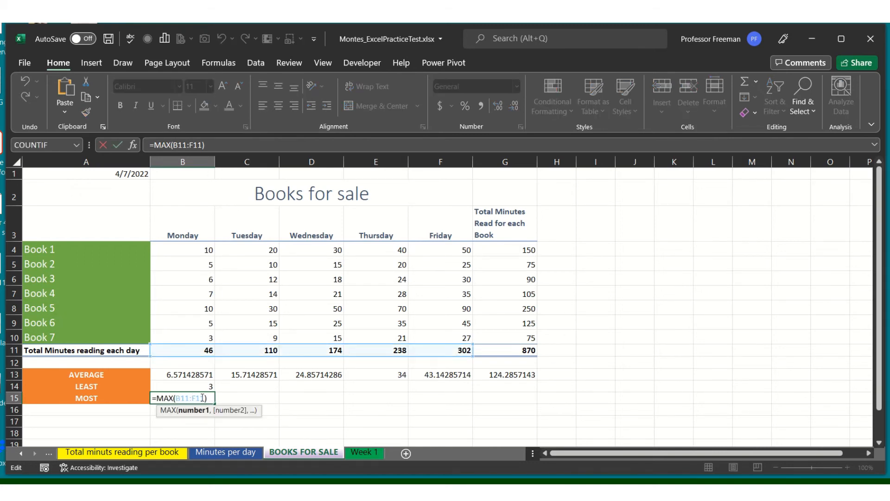
pyautogui.press('BackSpace')
pyautogui.press('BackSpace')
pyautogui.press('BackSpace')
pyautogui.press('BackSpace')
pyautogui.press('BackSpace')
pyautogui.press('BackSpace')
pyautogui.press('BackSpace')
pyautogui.press('BackSpace')
pyautogui.press('BackSpace')
pyautogui.write('(')
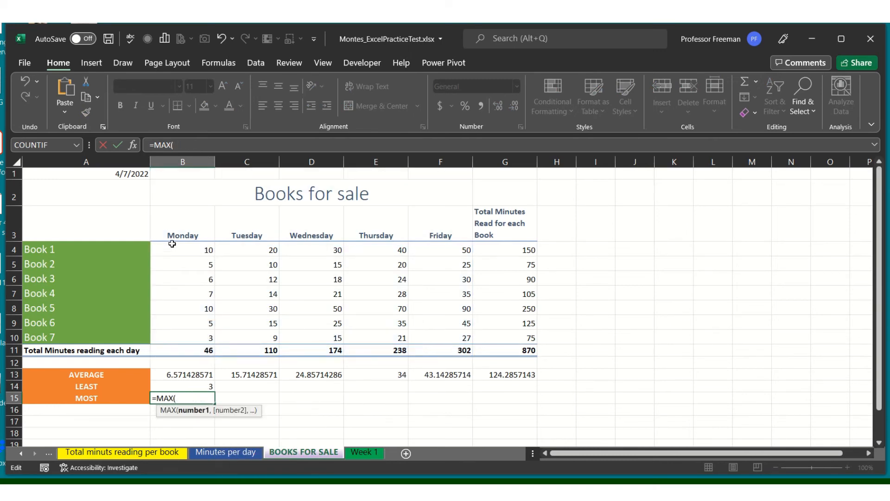
pyautogui.moveTo(165, 249); pyautogui.dragTo(185, 341)
pyautogui.press('Return')
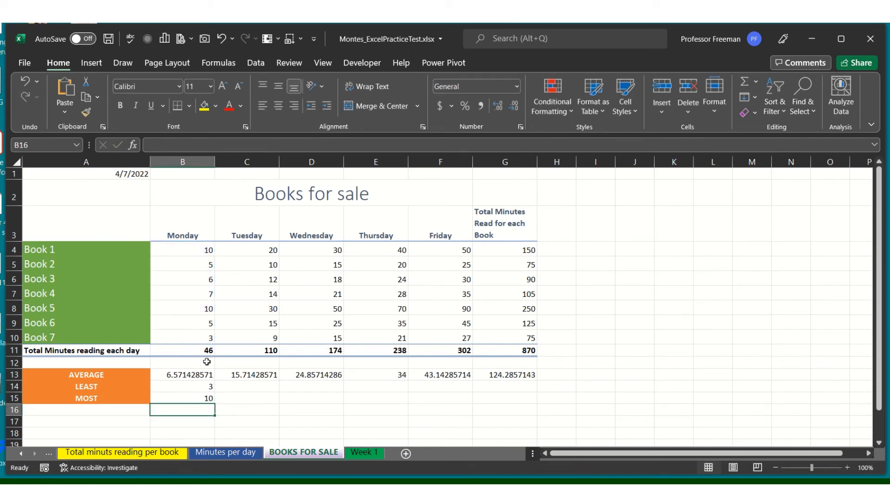
# Fill the LEAST and MOST formulas from B14:B15 across to column G and check G14's range against the book totals
pyautogui.moveTo(187, 390); pyautogui.dragTo(554, 420)
pyautogui.click(635, 375)
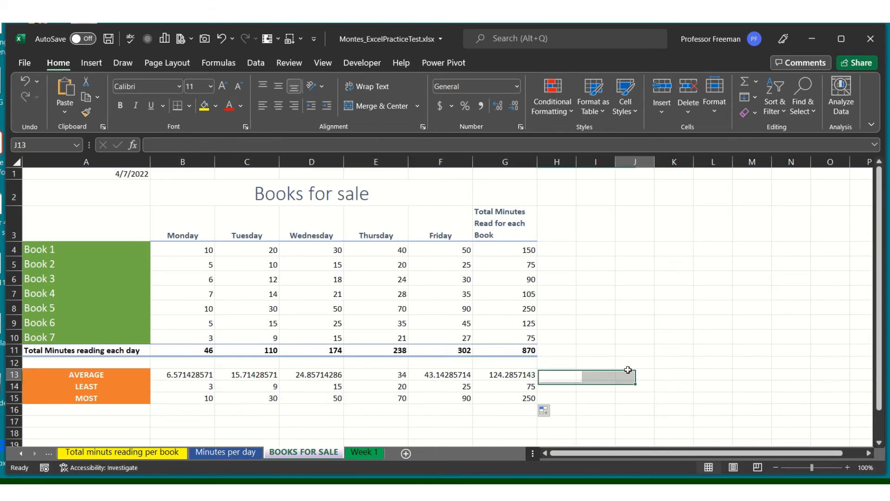
pyautogui.click(505, 385)
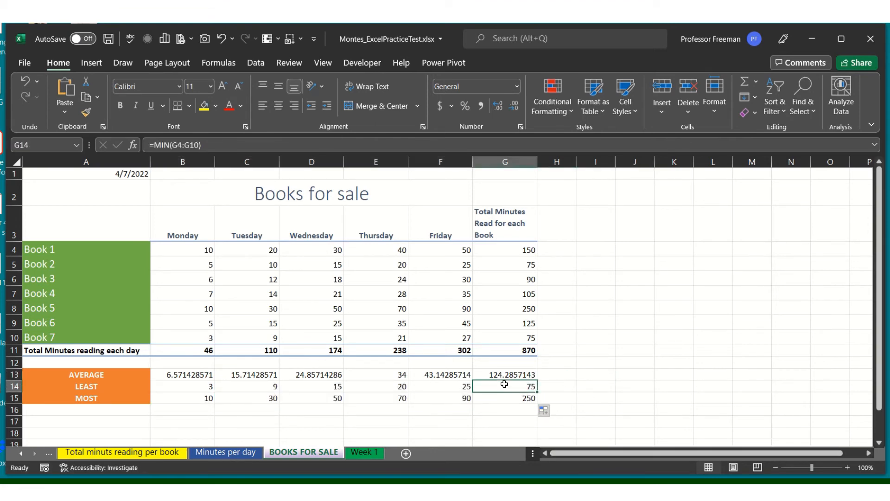
pyautogui.doubleClick(490, 387)
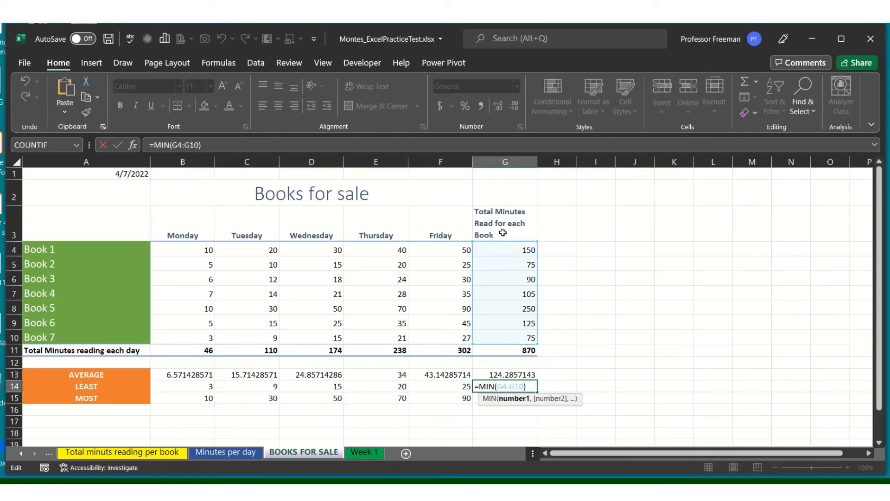
pyautogui.click(520, 374)
pyautogui.click(508, 265)
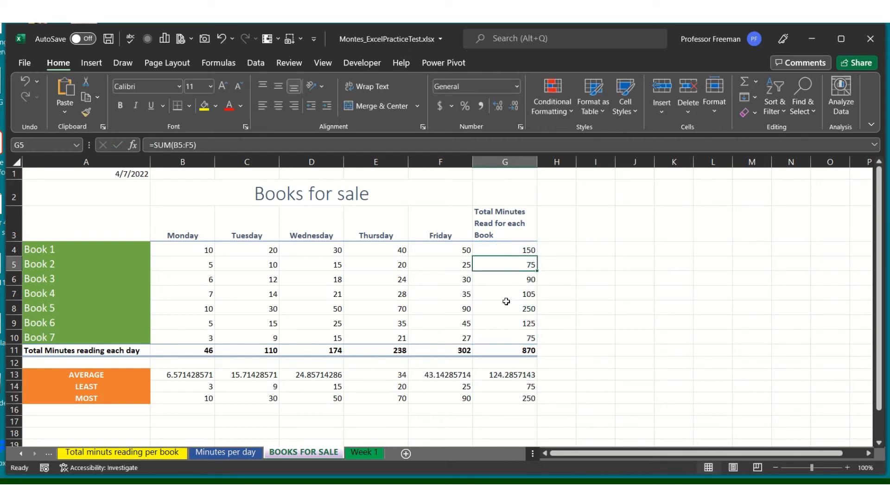
pyautogui.click(508, 312)
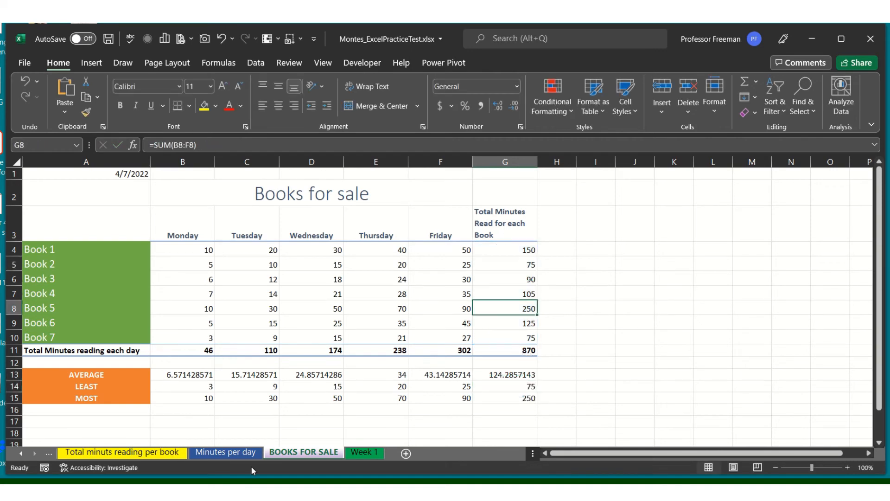
# Compare the series in the Minutes per day chart with the data on the BOOKS FOR SALE and Week 1 sheets
pyautogui.click(234, 454)
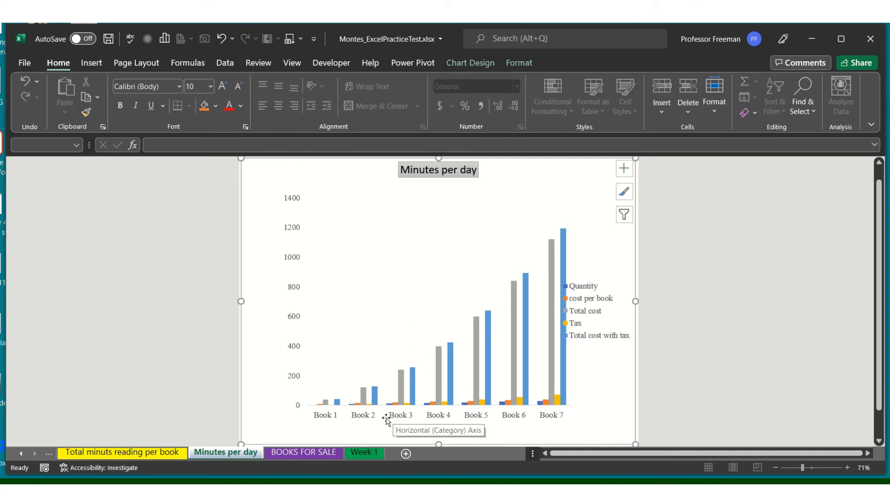
pyautogui.click(295, 455)
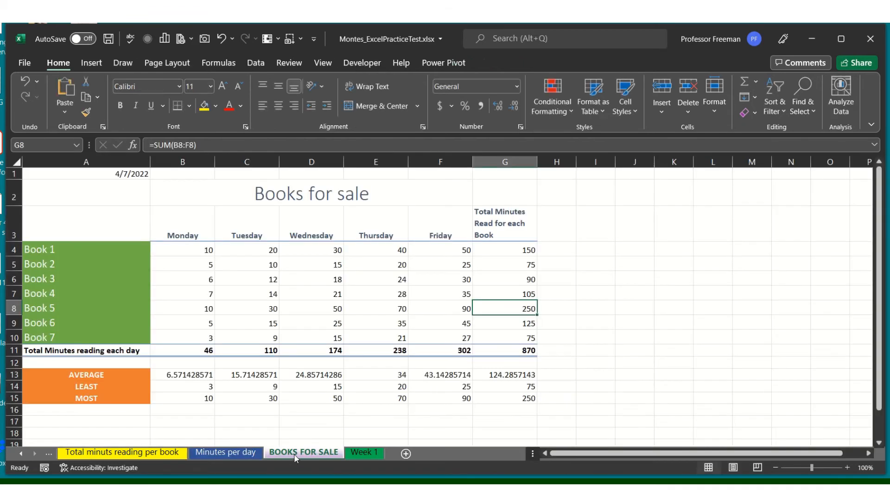
pyautogui.click(236, 453)
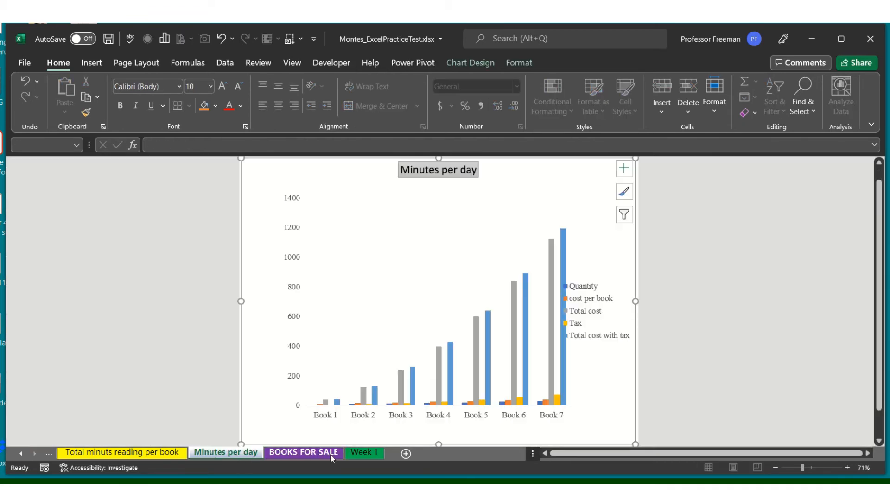
pyautogui.click(367, 453)
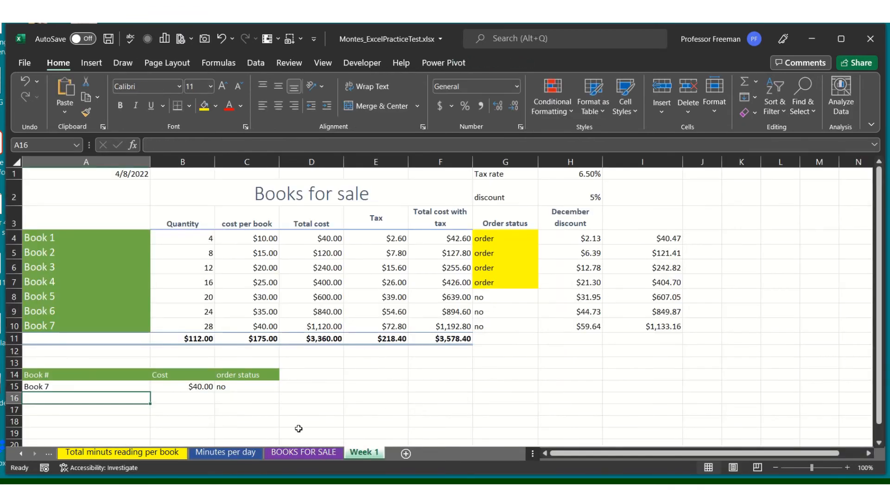
pyautogui.click(226, 452)
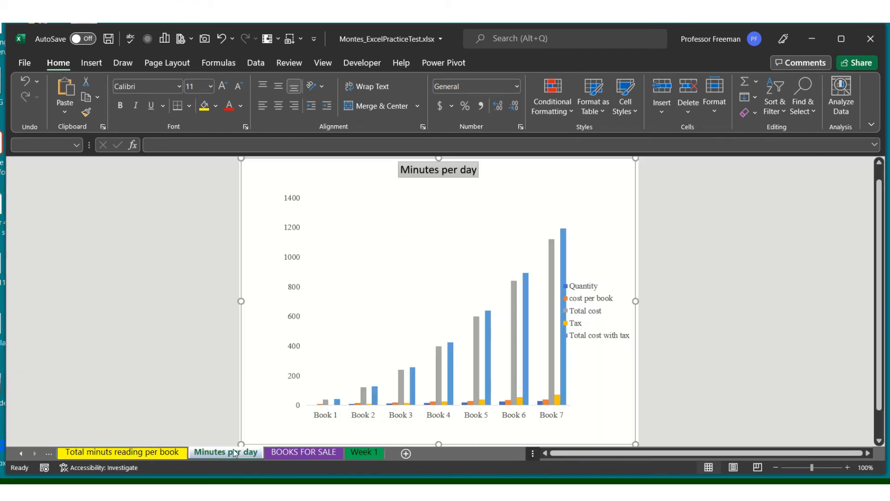
pyautogui.click(313, 455)
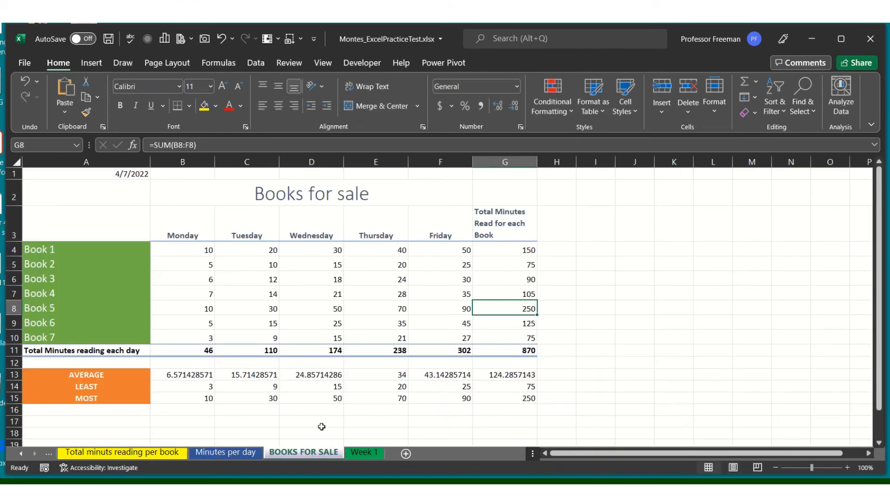
pyautogui.click(421, 305)
pyautogui.moveTo(202, 246); pyautogui.dragTo(497, 342)
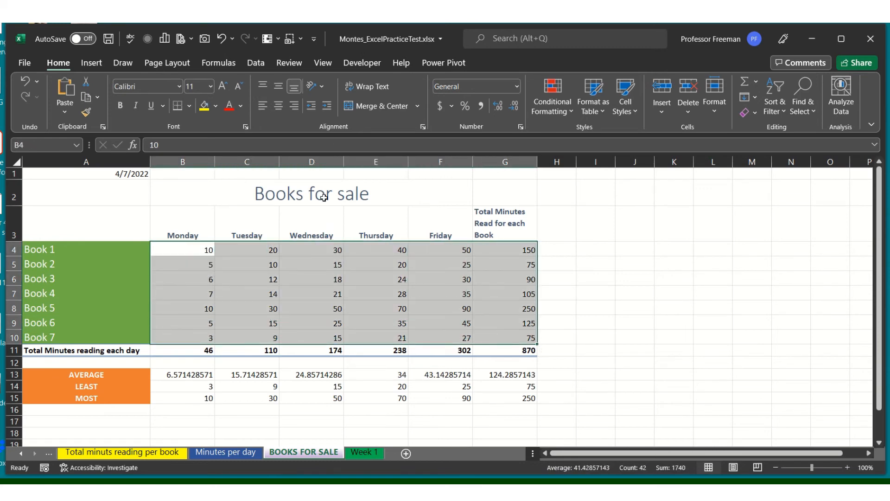
pyautogui.click(324, 196)
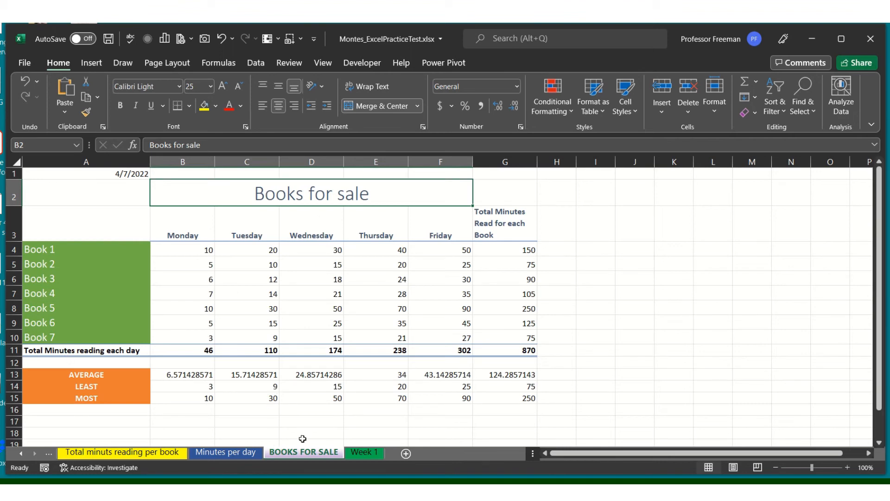
pyautogui.click(393, 390)
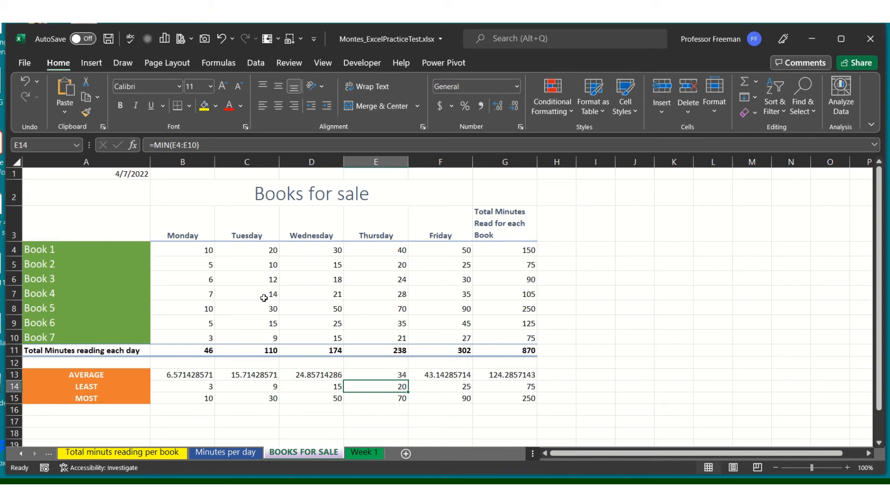
# Insert a 2-D clustered column chart of the daily minutes per book in A3:F10 and move it beside the table
pyautogui.moveTo(102, 218); pyautogui.dragTo(435, 330)
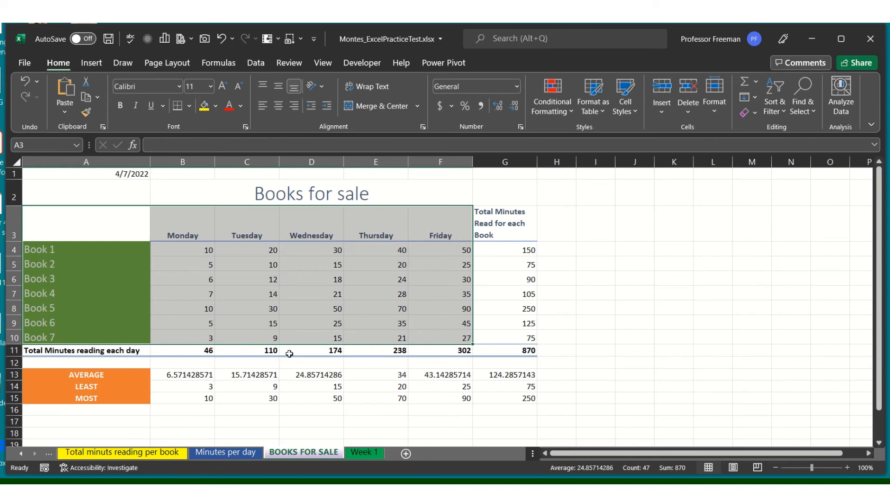
pyautogui.click(166, 39)
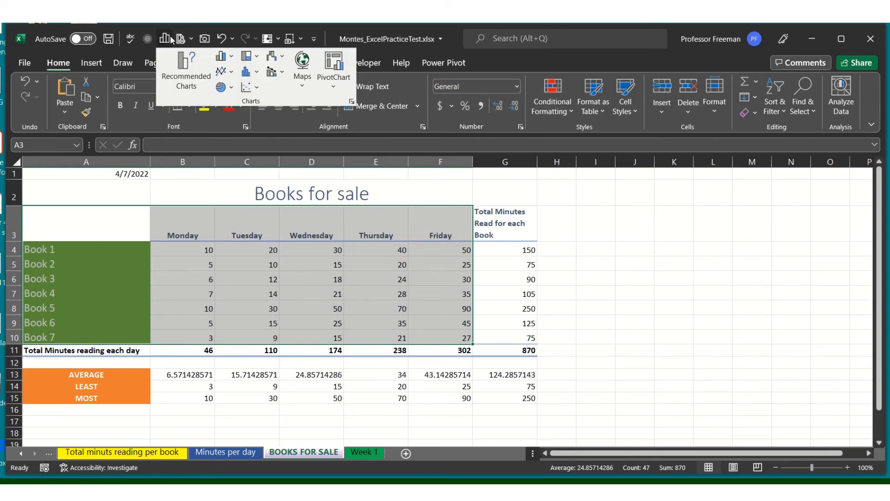
pyautogui.click(227, 59)
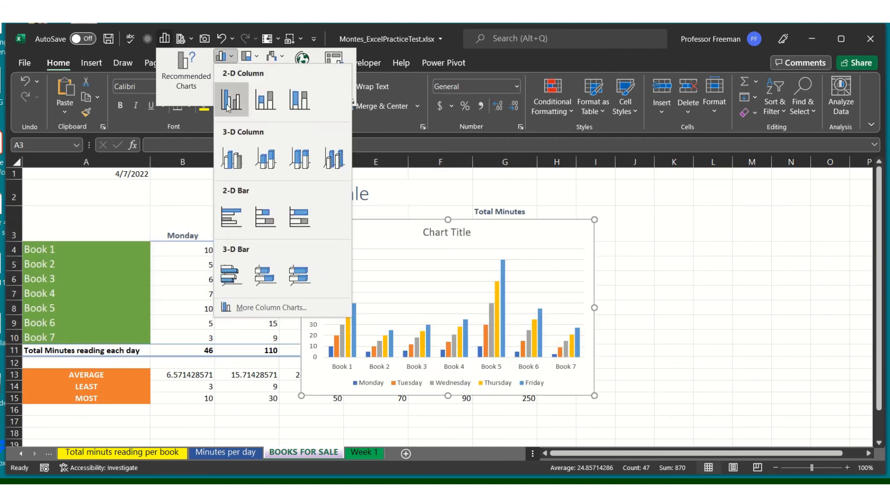
pyautogui.click(232, 96)
pyautogui.moveTo(361, 244); pyautogui.dragTo(577, 238)
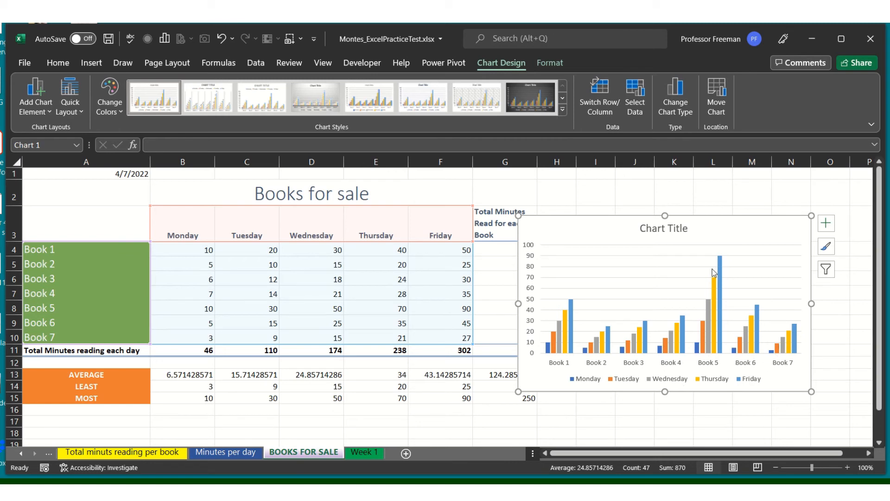
pyautogui.click(651, 230)
pyautogui.click(315, 422)
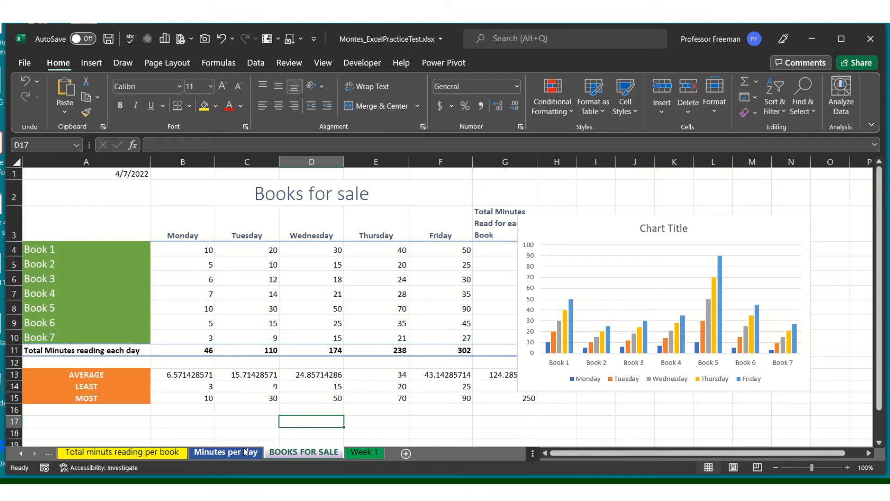
# Check the Total minuts reading per book chart, and insert a 2-D clustered column chart from A3:A10 and G3:G10 on BOOKS FOR SALE
pyautogui.click(163, 456)
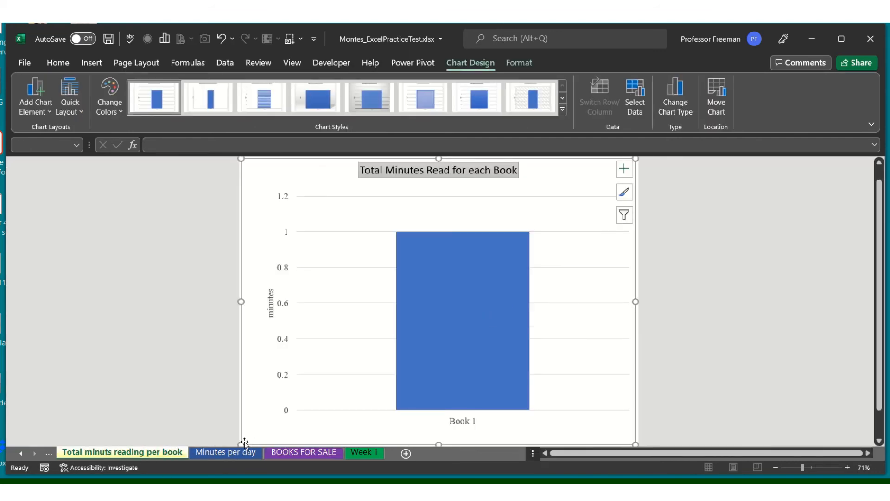
pyautogui.click(318, 453)
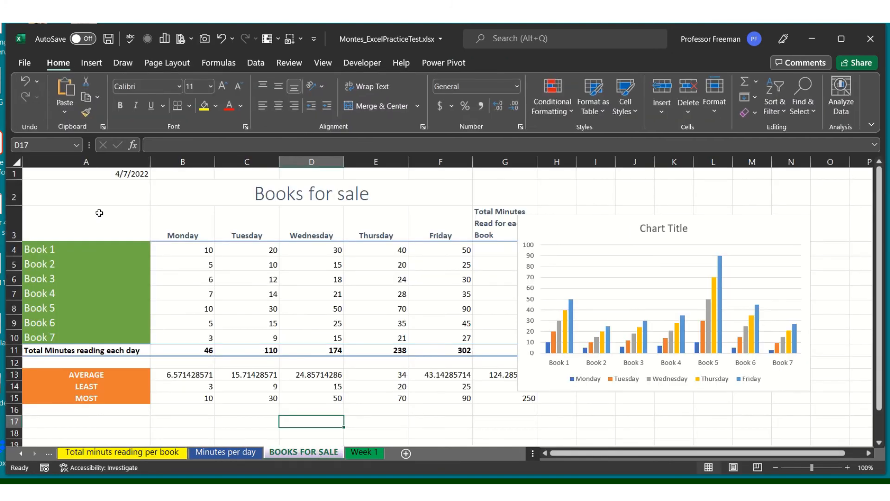
pyautogui.moveTo(99, 213); pyautogui.dragTo(104, 338)
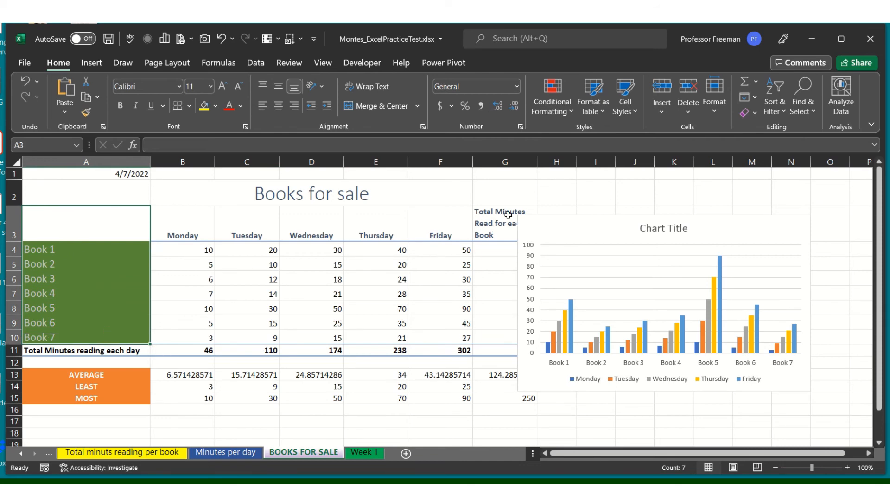
pyautogui.moveTo(507, 225); pyautogui.dragTo(498, 330)
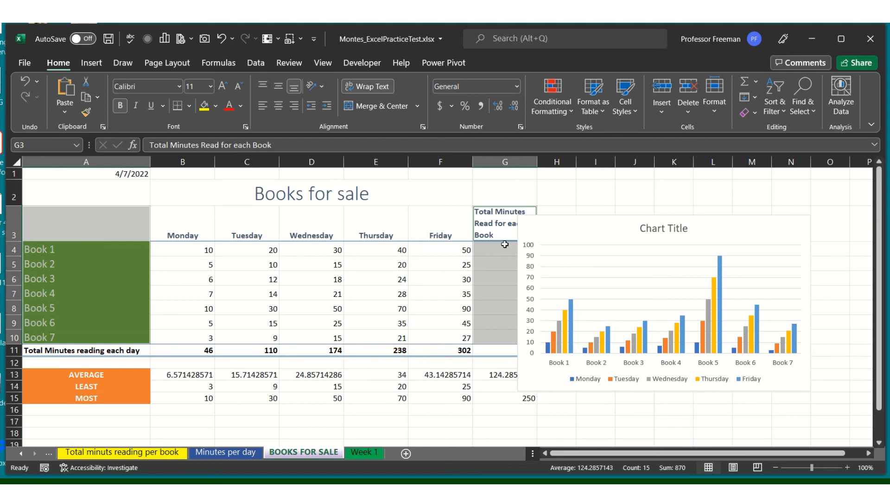
pyautogui.click(164, 39)
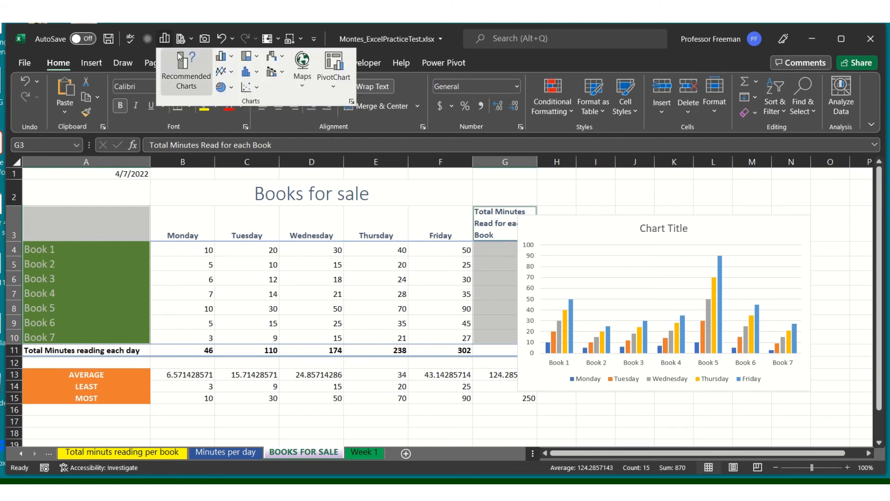
pyautogui.click(225, 56)
pyautogui.click(240, 103)
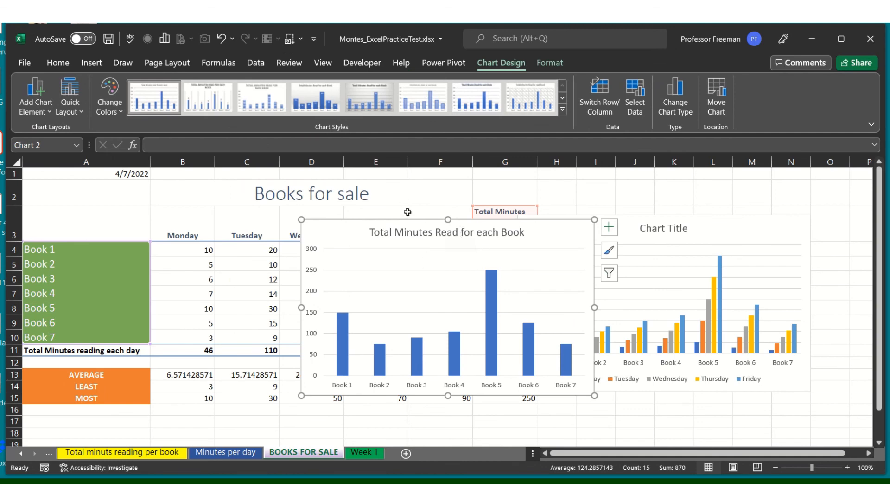
# Move the total minutes chart and the daily minutes chart beside the table, clear of the totals in column G
pyautogui.moveTo(411, 217); pyautogui.dragTo(386, 192)
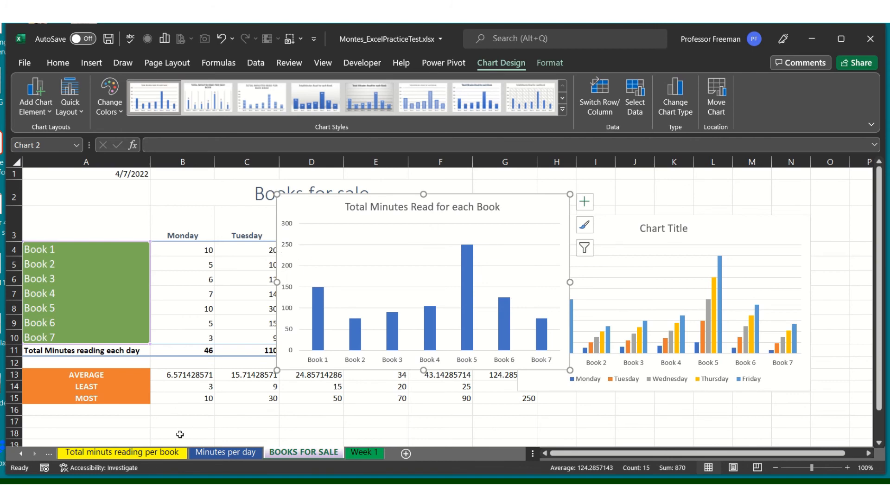
pyautogui.click(238, 458)
pyautogui.moveTo(401, 212); pyautogui.dragTo(690, 269)
pyautogui.click(606, 230)
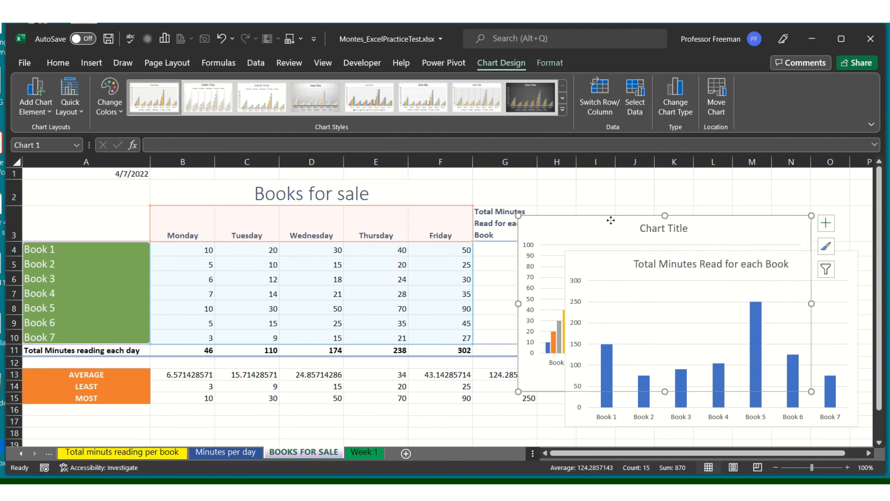
pyautogui.moveTo(605, 230); pyautogui.dragTo(667, 219)
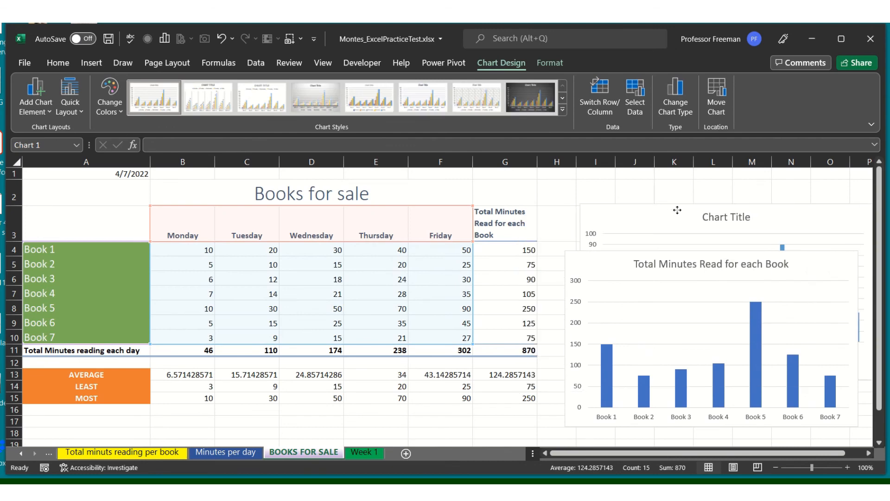
# Insert a 3-D pie chart of Book 6's daily minutes from A3:F3 and A9:F9, and apply the gray-background style with percentage labels
pyautogui.click(76, 233)
pyautogui.moveTo(82, 217); pyautogui.dragTo(424, 223)
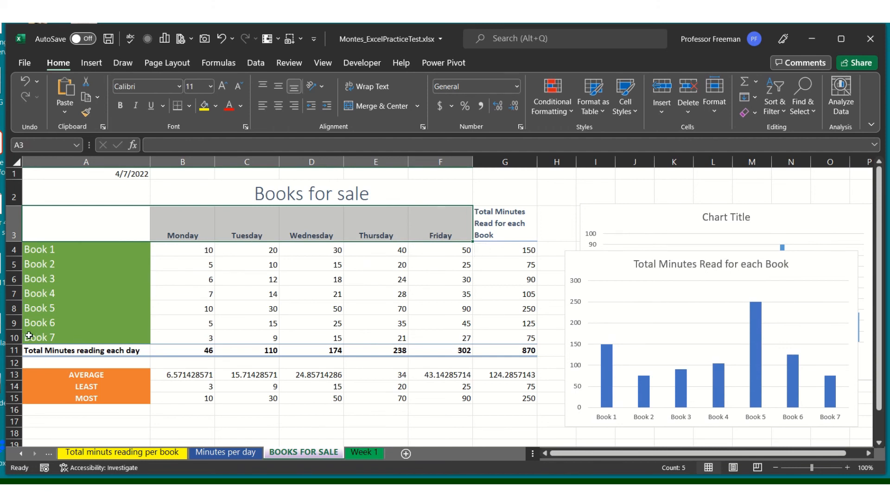
pyautogui.moveTo(39, 320); pyautogui.dragTo(452, 323)
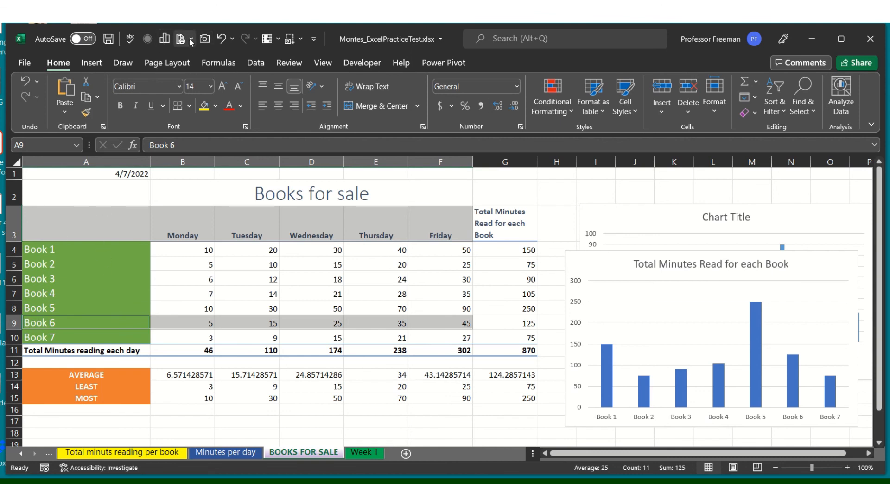
pyautogui.click(172, 41)
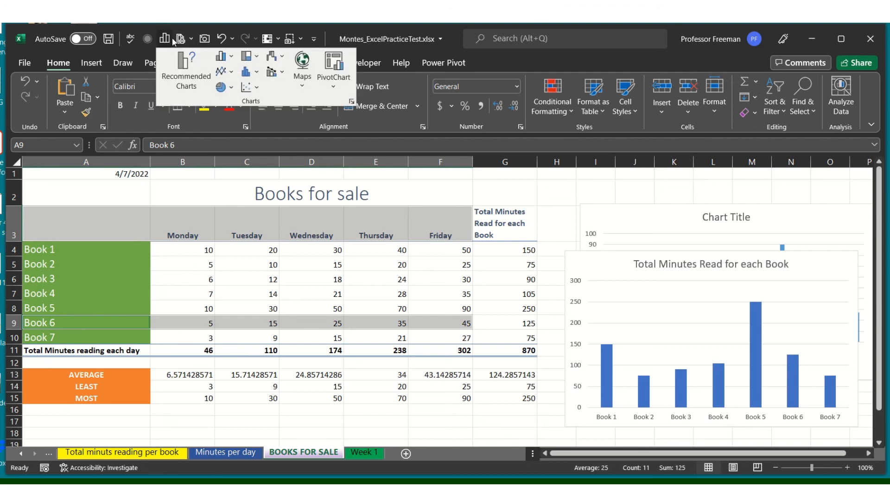
pyautogui.click(228, 91)
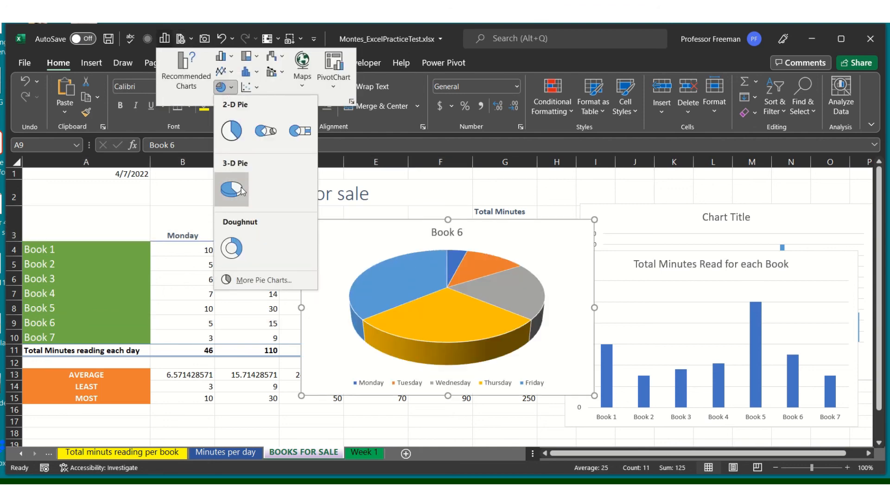
pyautogui.click(232, 188)
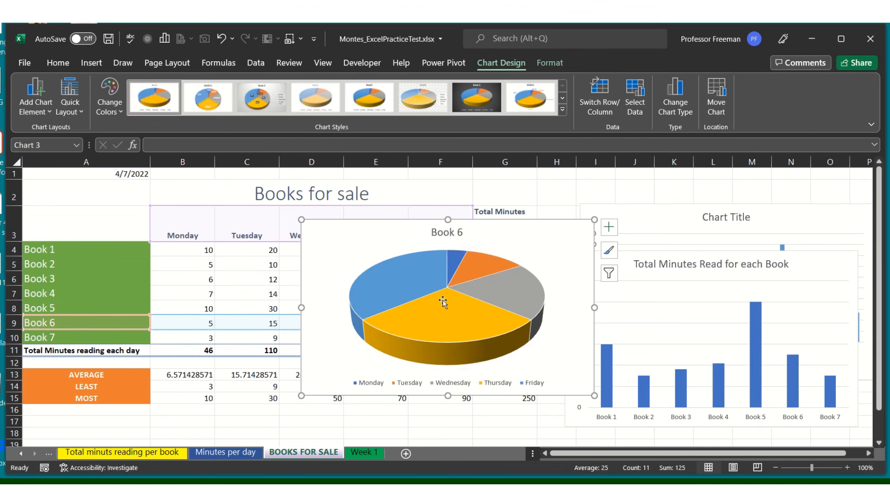
pyautogui.moveTo(413, 277)
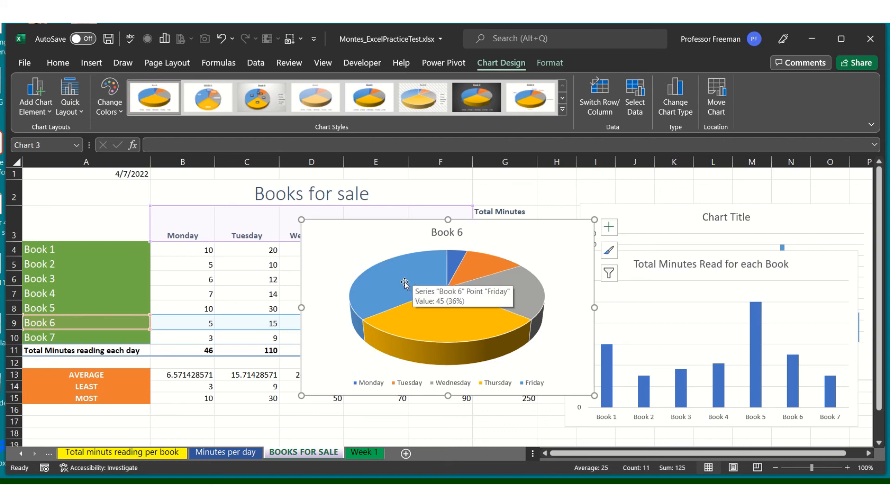
pyautogui.click(267, 109)
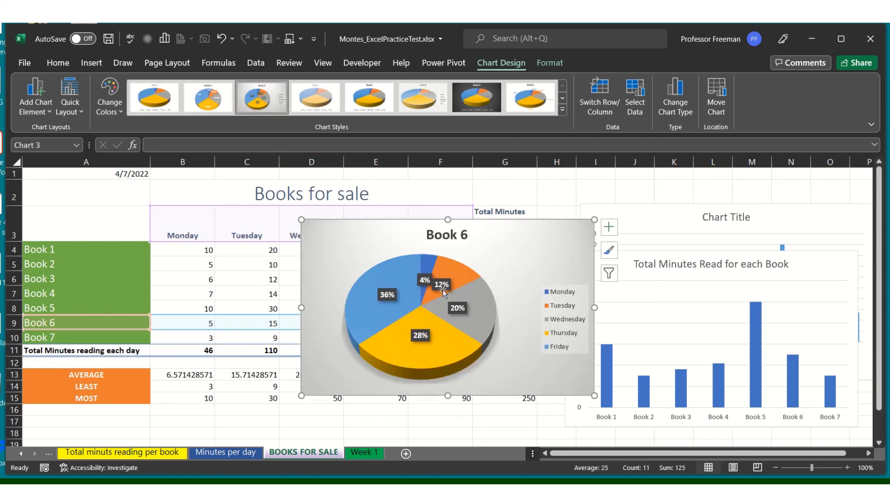
# Show values instead of percentages in the Book 6 pie chart's data labels, and check the Minutes per day chart sheet
pyautogui.click(389, 297)
pyautogui.rightClick(388, 293)
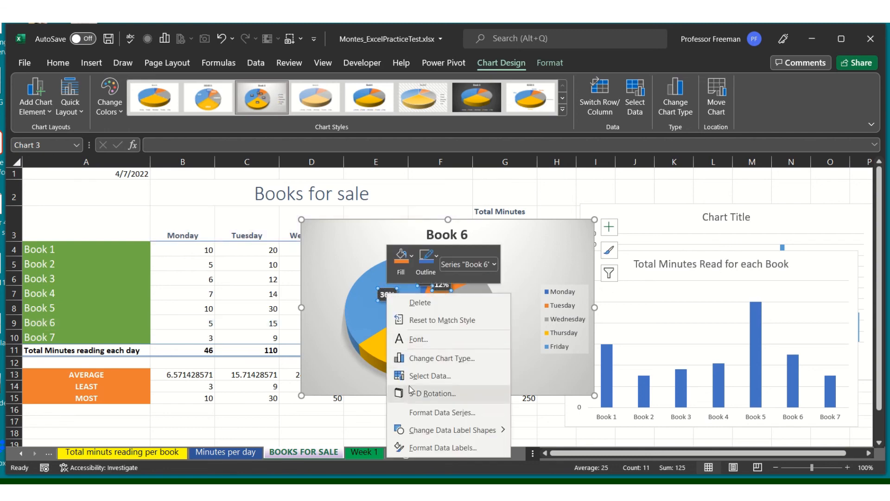
pyautogui.click(434, 447)
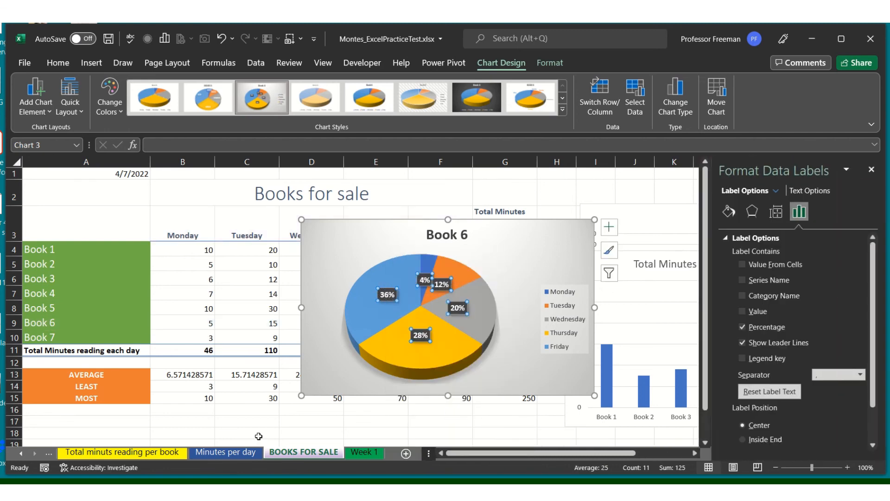
pyautogui.click(764, 327)
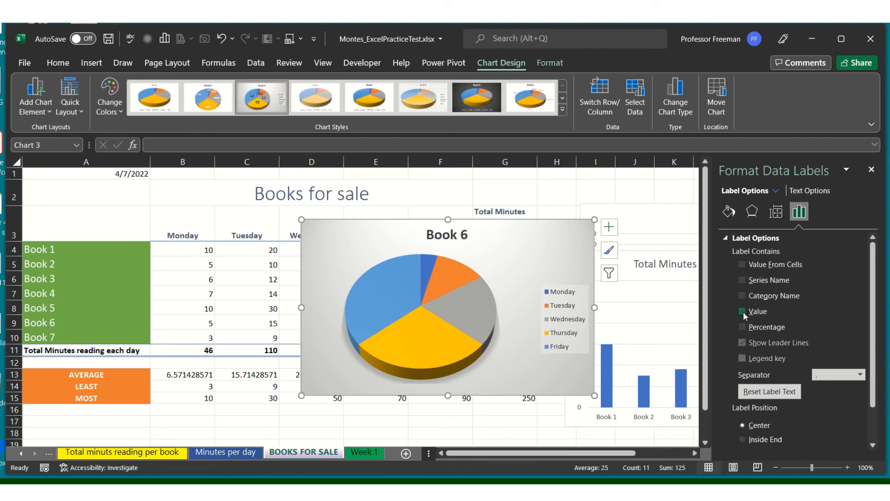
pyautogui.click(743, 311)
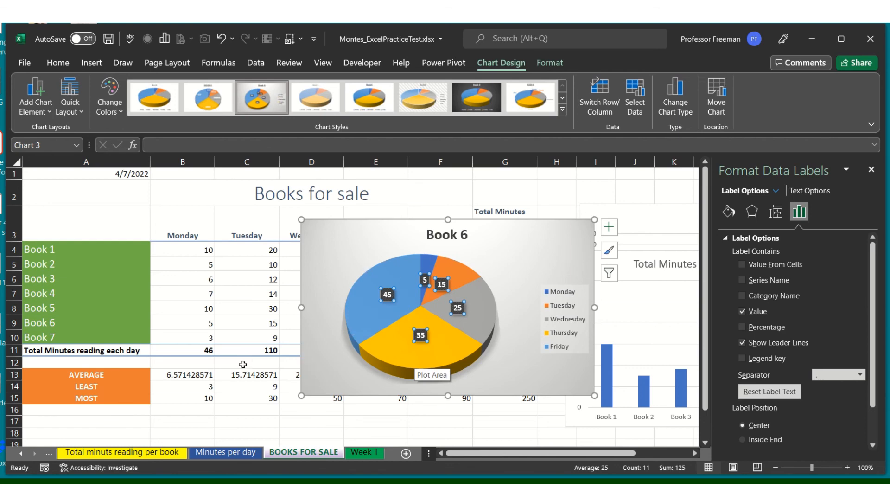
pyautogui.click(239, 452)
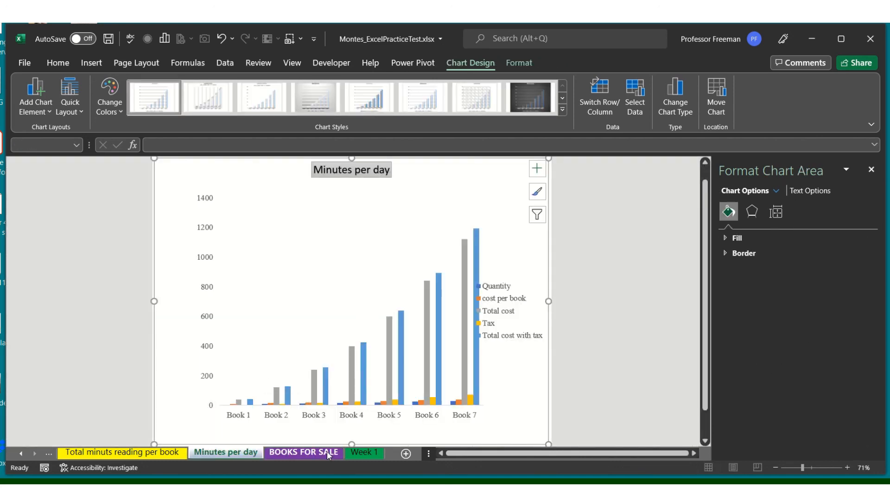
pyautogui.click(319, 451)
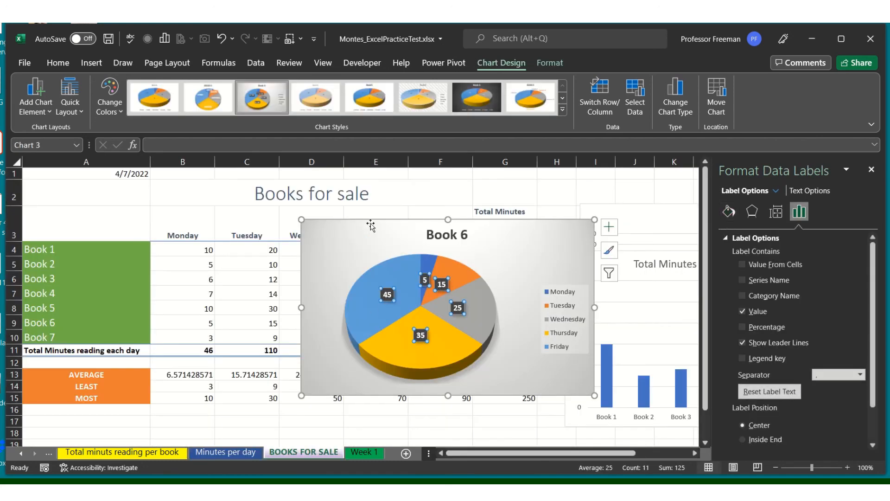